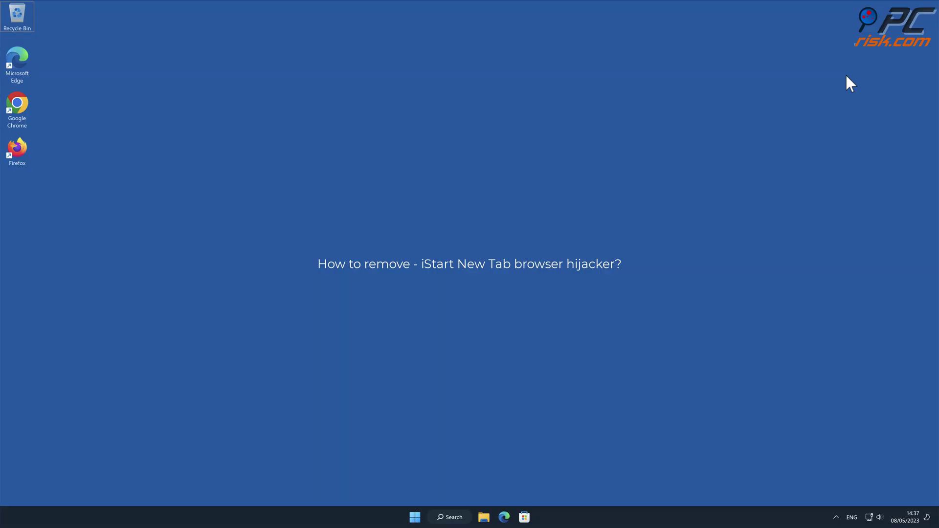
- Launch Chrome and search for 'testing search eng' from the iStart start page
{"action": "double_click", "coordinate": [18, 105]}
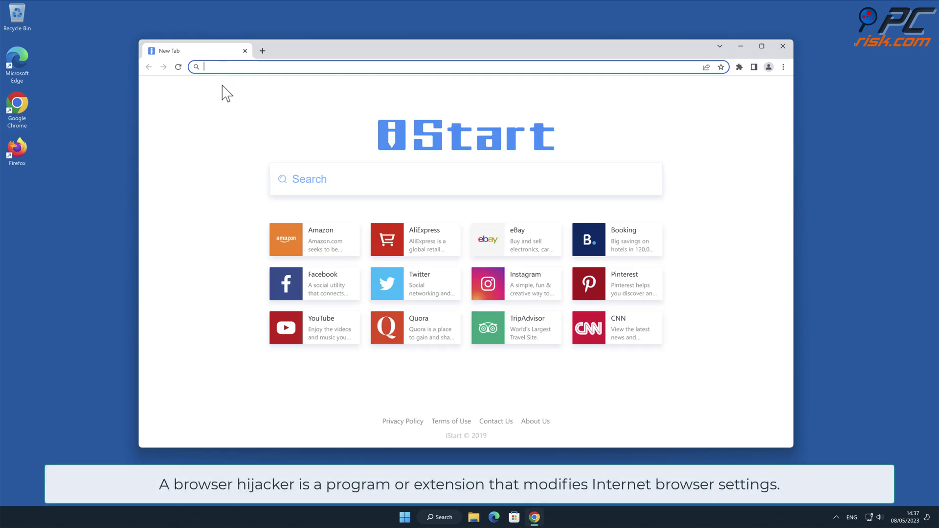
{"action": "type", "text": "testing se"}
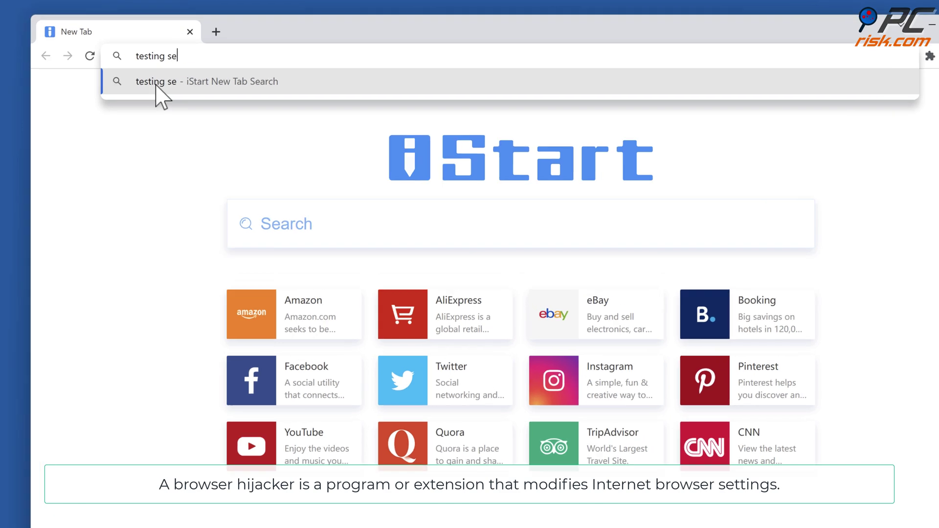
{"action": "type", "text": "arch engine"}
{"action": "key", "text": "Return"}
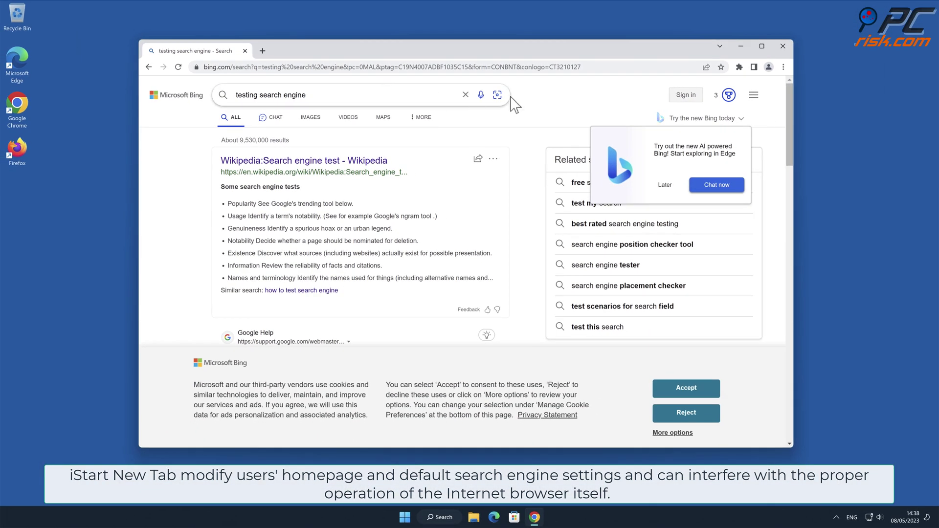
- Bring up Chrome's Extensions page listing the enabled iStart New Tab extension
{"action": "left_click_drag", "start_coordinate": [791, 100], "coordinate": [787, 80]}
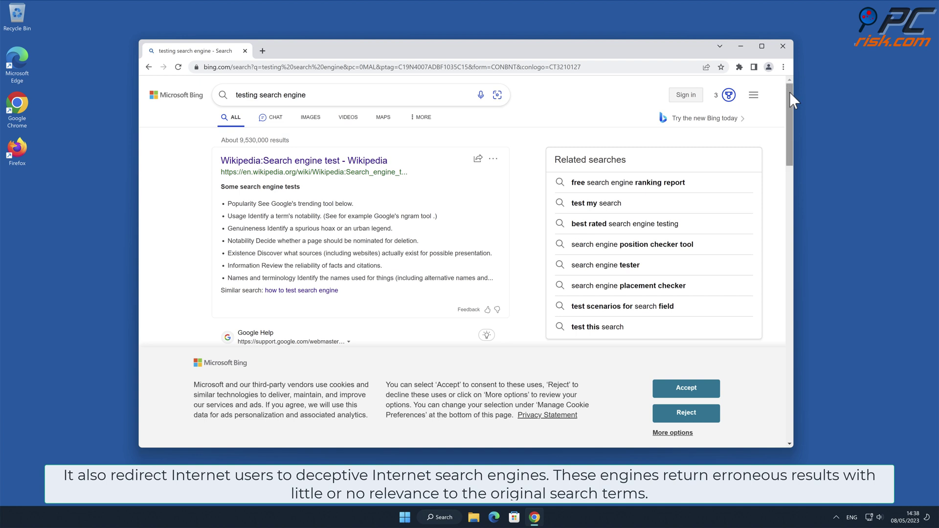
{"action": "left_click", "coordinate": [784, 67]}
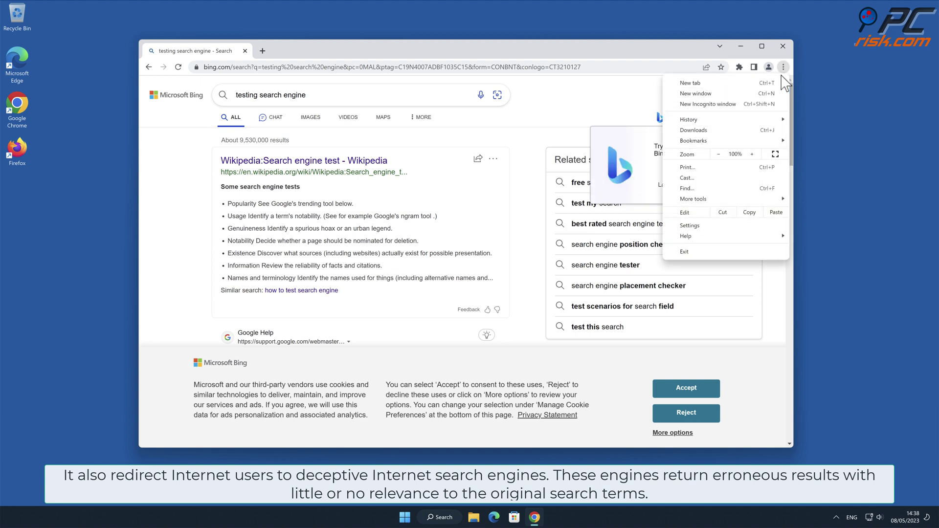
{"action": "mouse_move", "coordinate": [735, 199]}
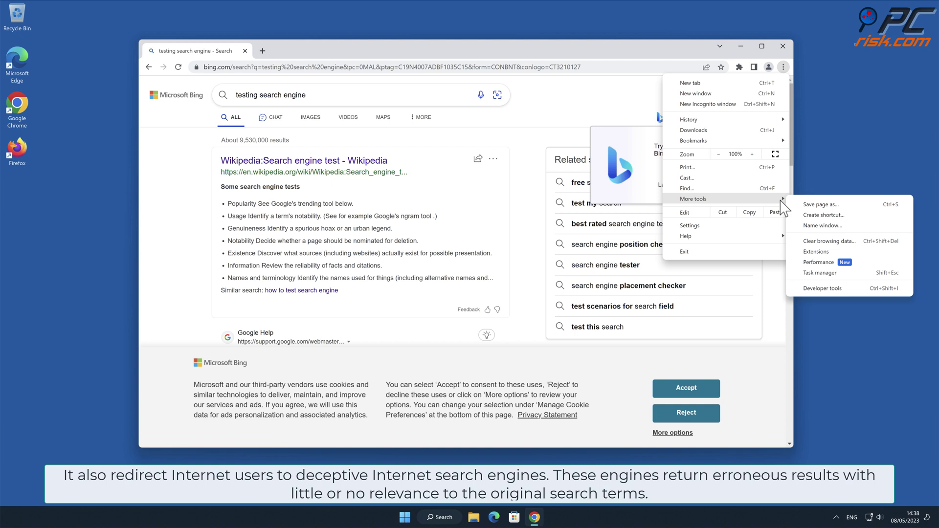
{"action": "left_click", "coordinate": [824, 252]}
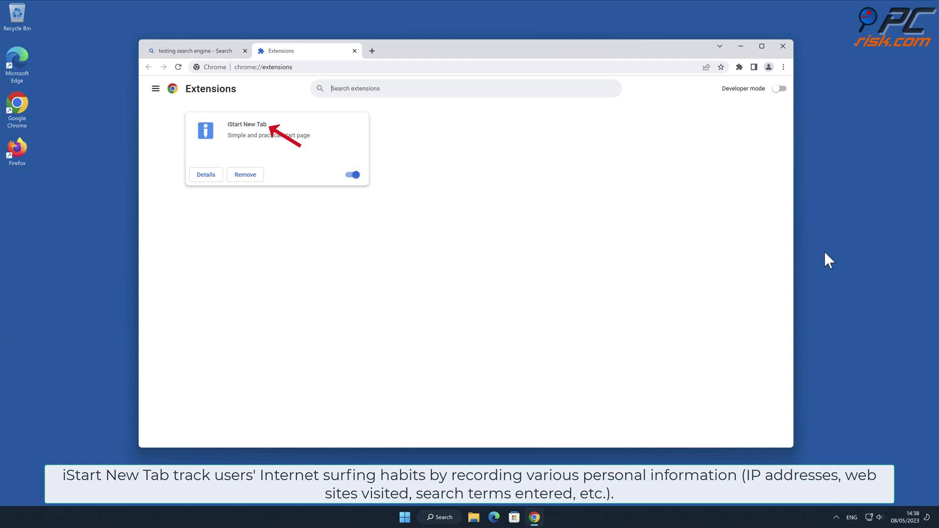
- Check Manage search engines showing iStart New Tab as default, then close Chrome
{"action": "left_click", "coordinate": [783, 67]}
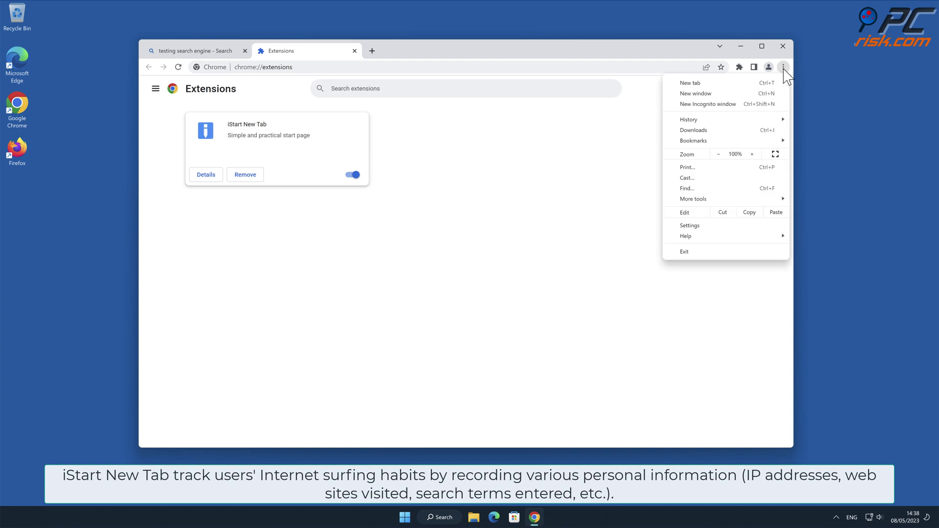
{"action": "left_click", "coordinate": [732, 226]}
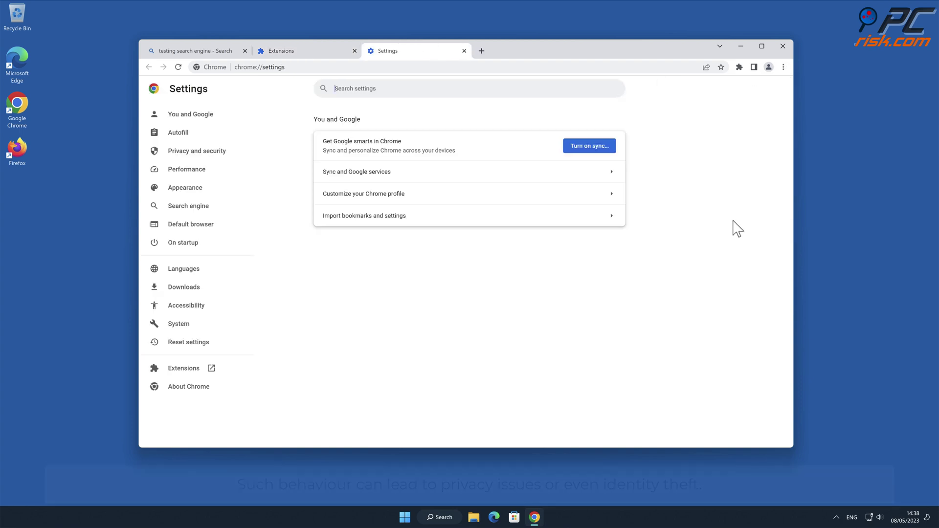
{"action": "left_click", "coordinate": [192, 205]}
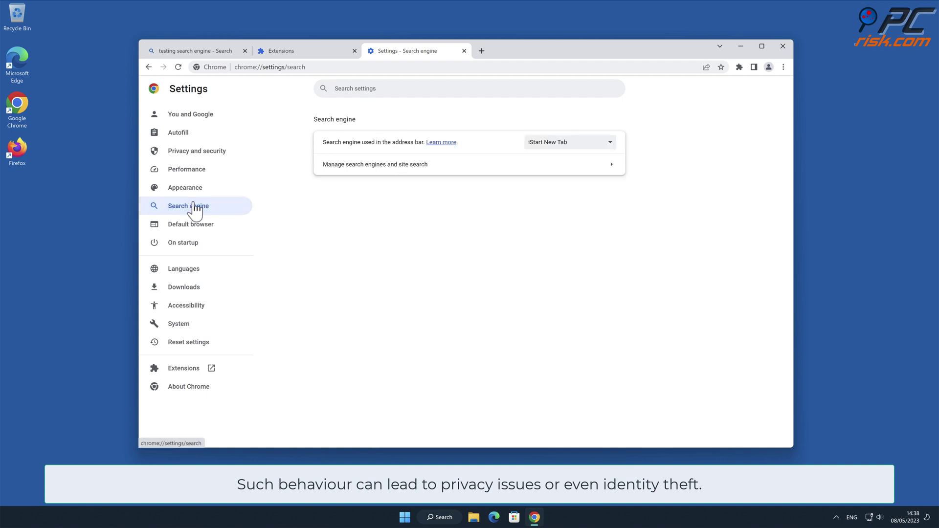
{"action": "left_click", "coordinate": [415, 170]}
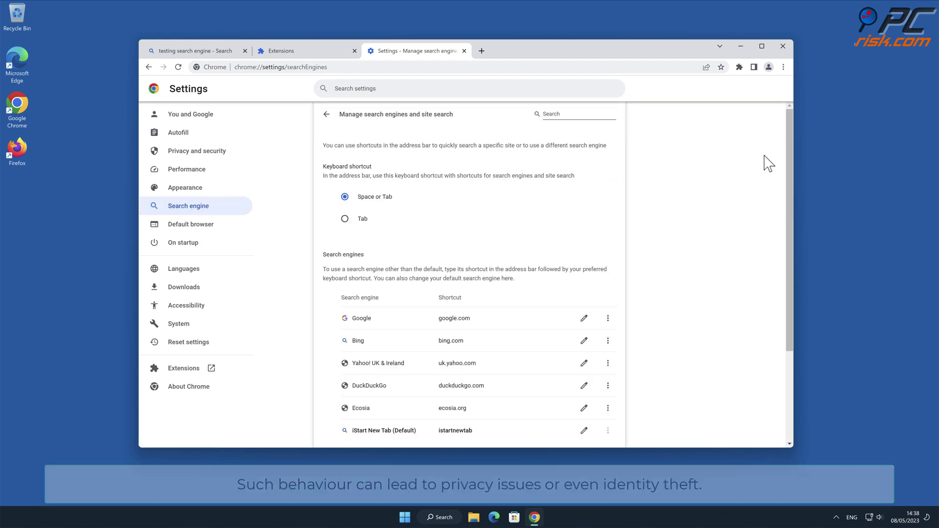
{"action": "left_click_drag", "start_coordinate": [789, 152], "coordinate": [791, 250]}
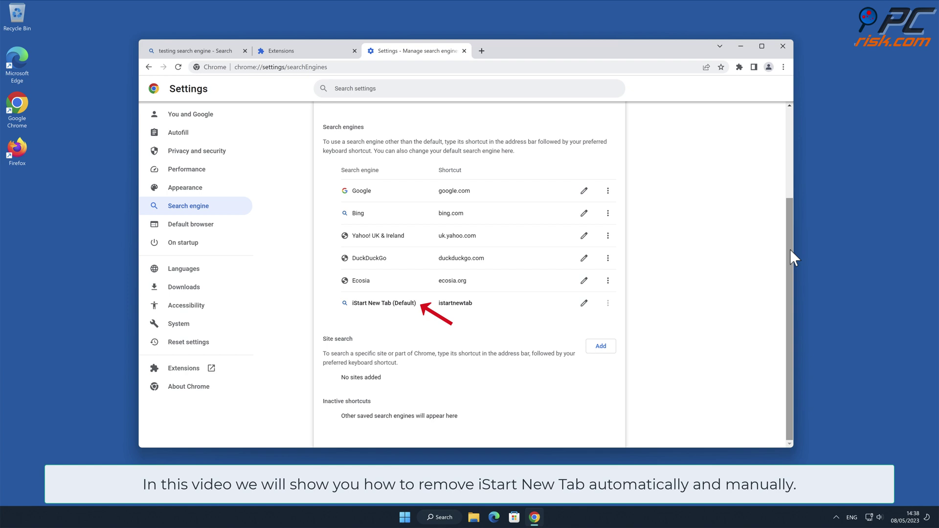
{"action": "left_click", "coordinate": [783, 46]}
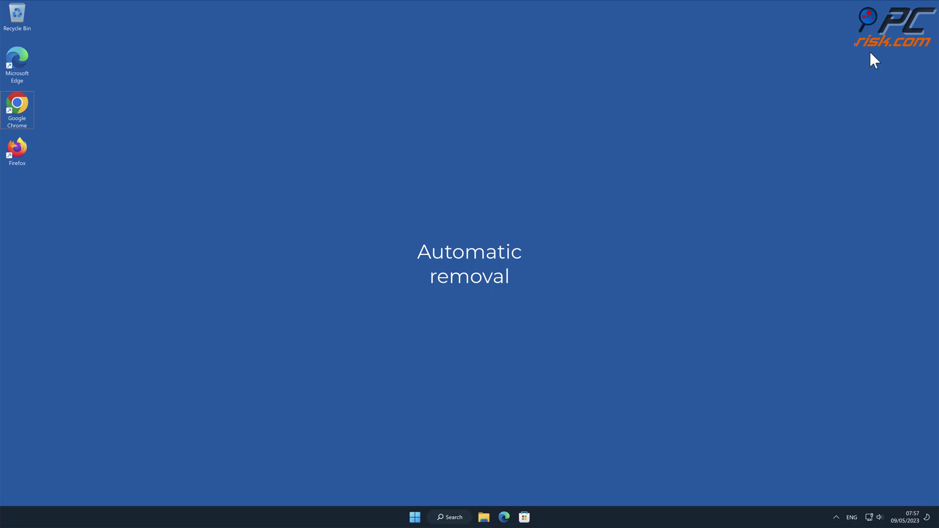
{"action": "double_click", "coordinate": [19, 101]}
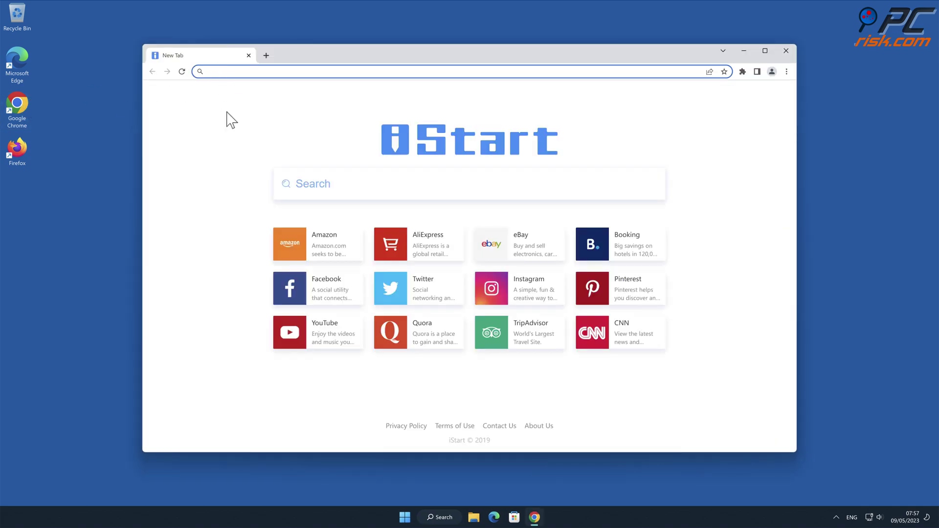
{"action": "type", "text": "www.comboc"}
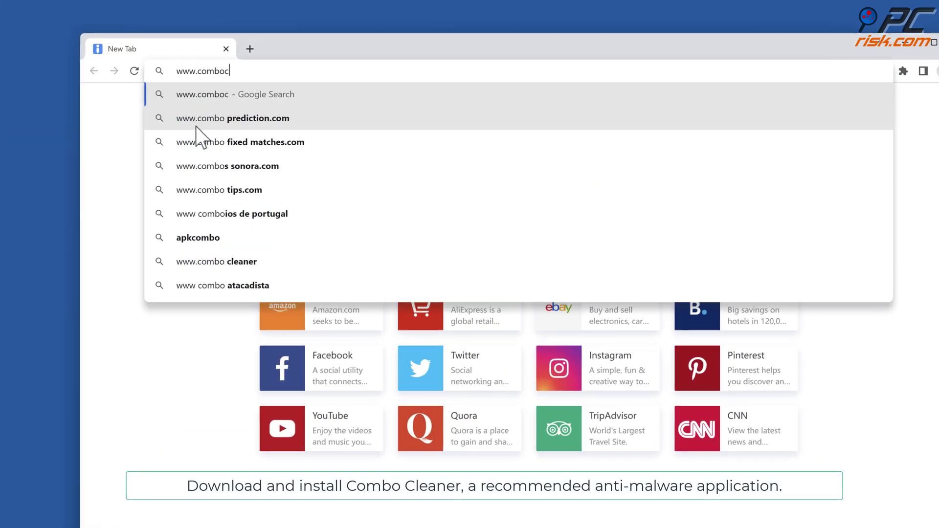
{"action": "type", "text": "leaner.com"}
{"action": "key", "text": "Return"}
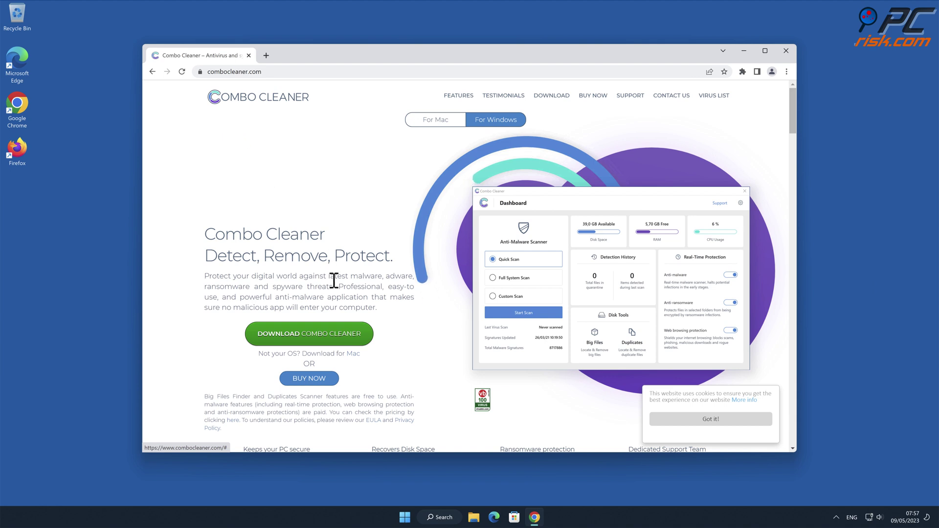
{"action": "left_click", "coordinate": [359, 340]}
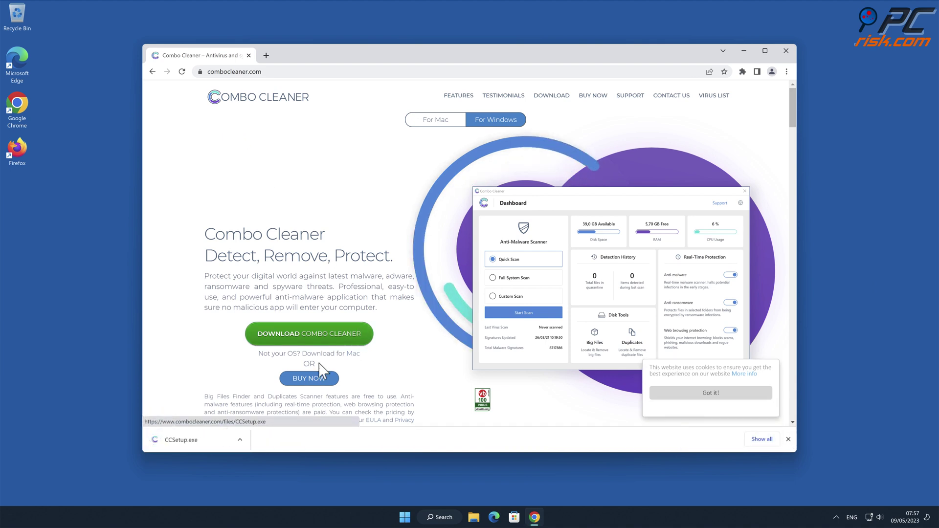
{"action": "left_click", "coordinate": [225, 437]}
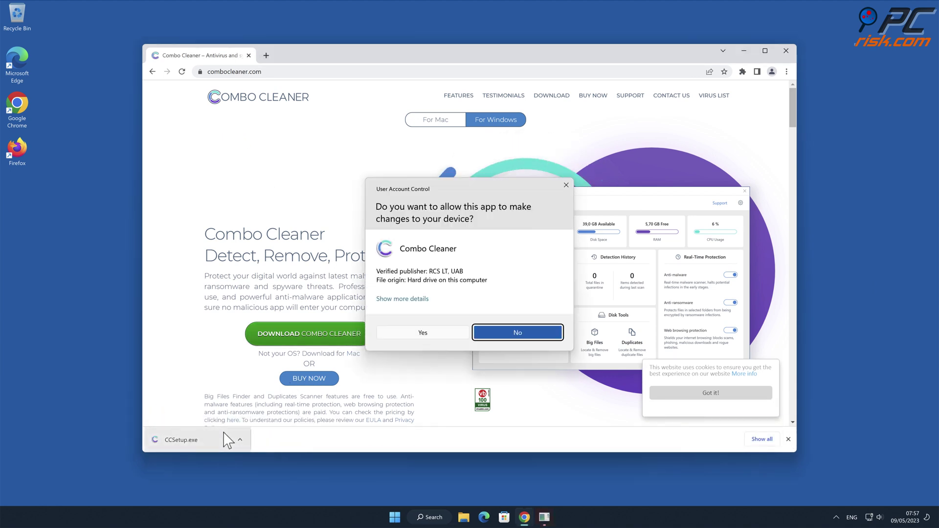
- Approve the UAC prompt and run the InstallShield wizard through Next and Finish
{"action": "left_click", "coordinate": [423, 334]}
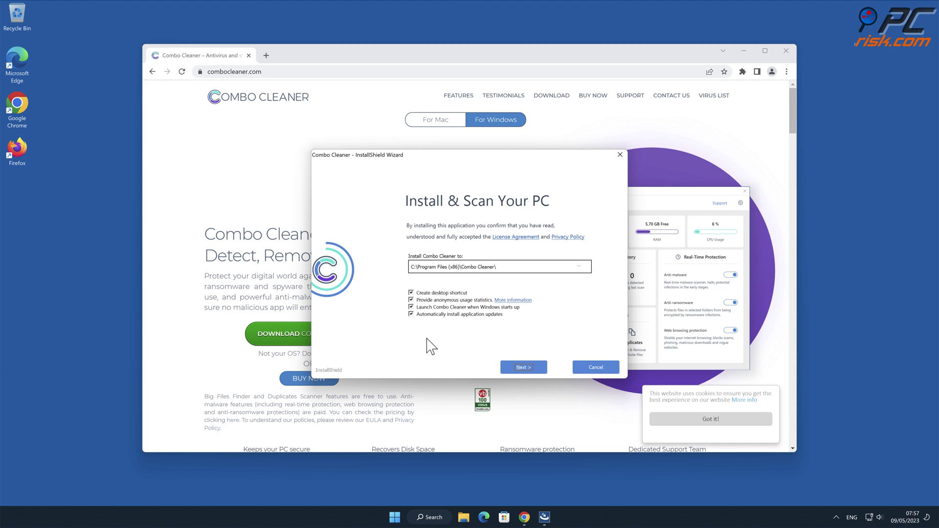
{"action": "left_click", "coordinate": [524, 366]}
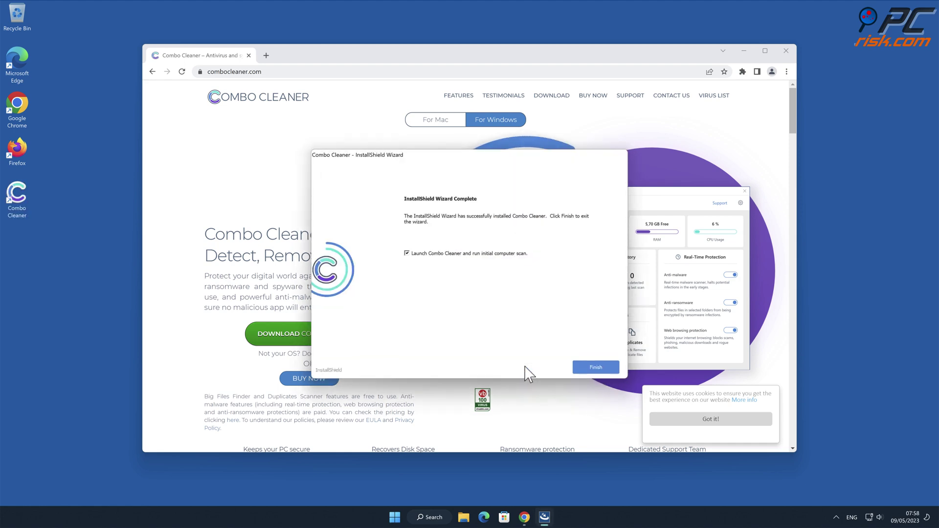
{"action": "left_click", "coordinate": [608, 368]}
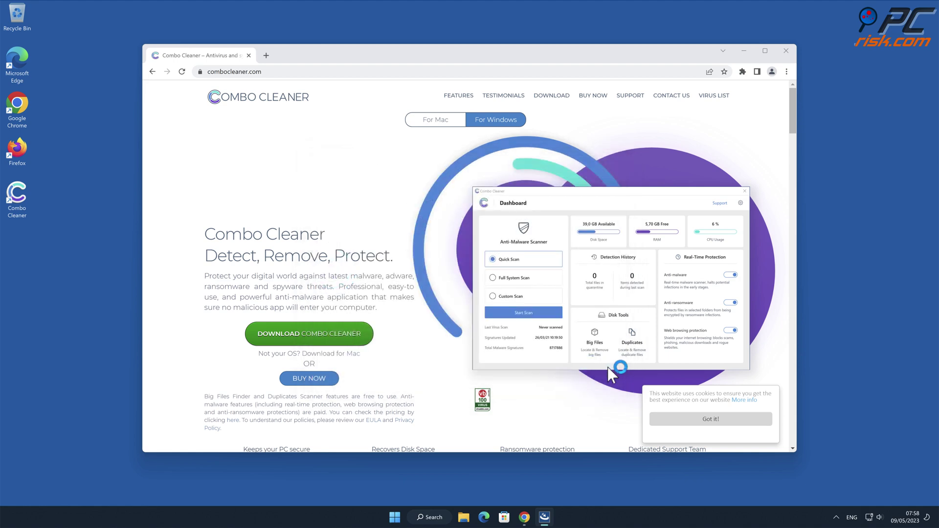
- Close Chrome, activate Combo Cleaner with a key, and quarantine the iStart New Tab threat
{"action": "left_click", "coordinate": [782, 52]}
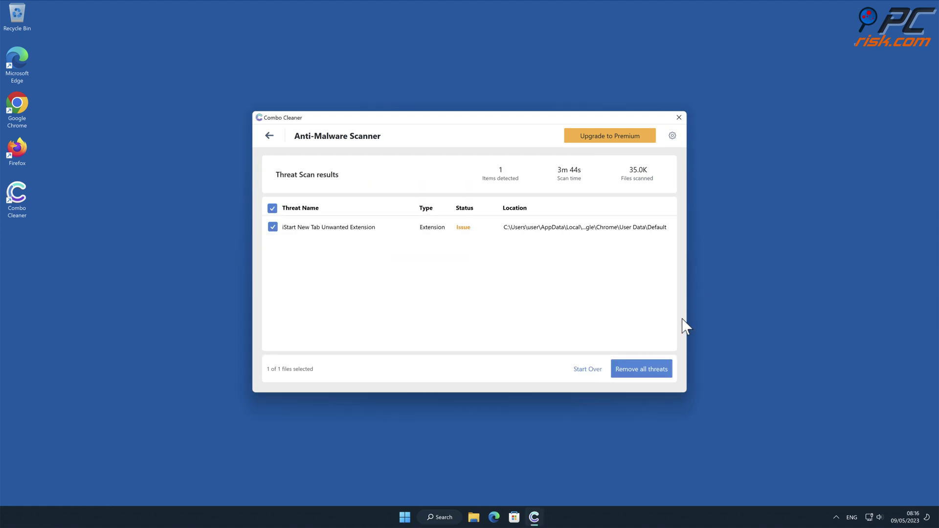
{"action": "left_click", "coordinate": [660, 373]}
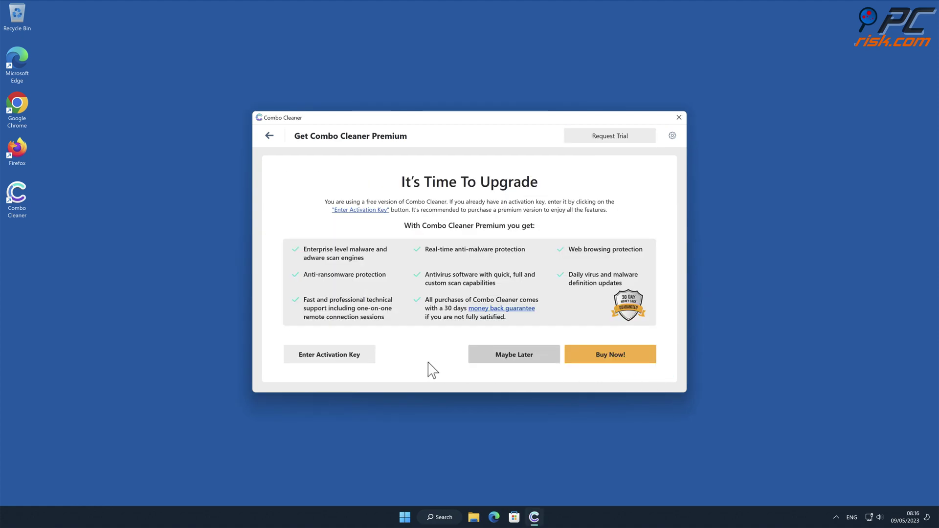
{"action": "left_click", "coordinate": [358, 357]}
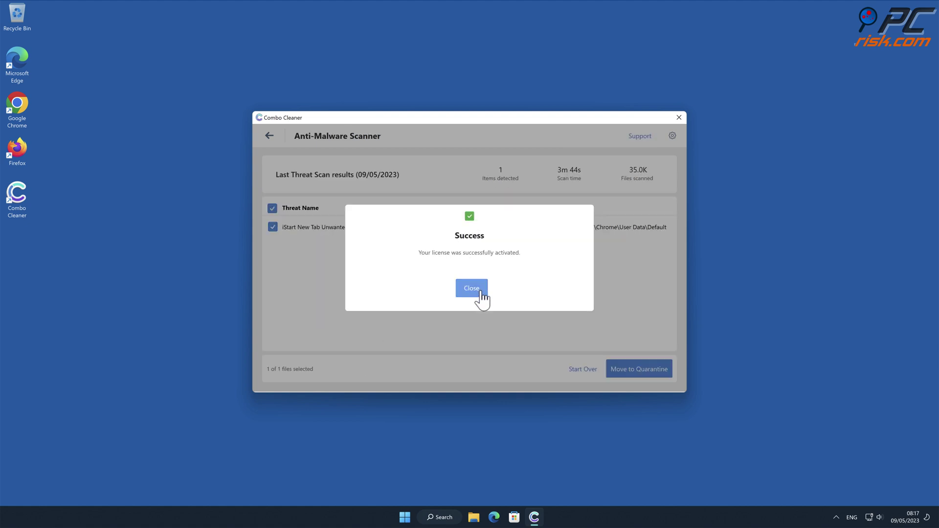
{"action": "left_click", "coordinate": [472, 289]}
{"action": "left_click", "coordinate": [636, 365]}
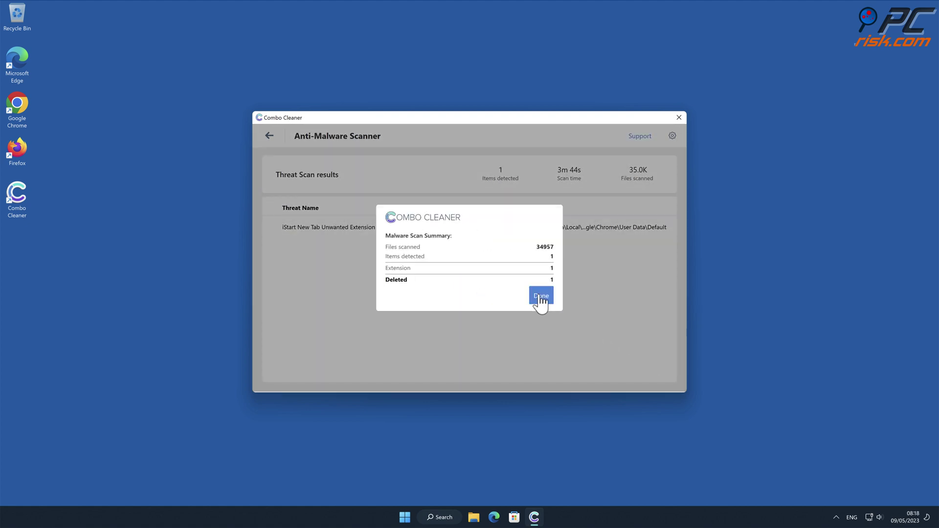
{"action": "left_click", "coordinate": [541, 297]}
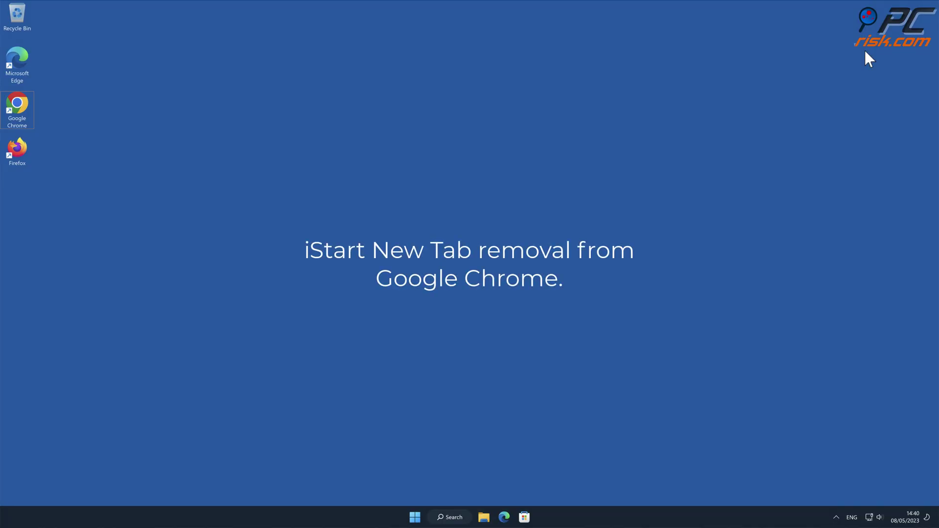
- Relaunch Chrome and go to the Extensions page under More tools
{"action": "double_click", "coordinate": [23, 103]}
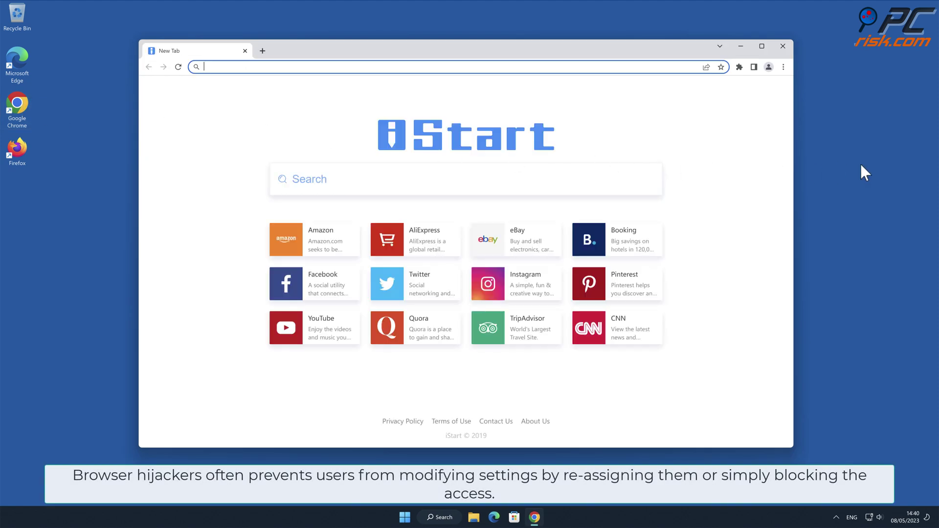
{"action": "left_click", "coordinate": [874, 165]}
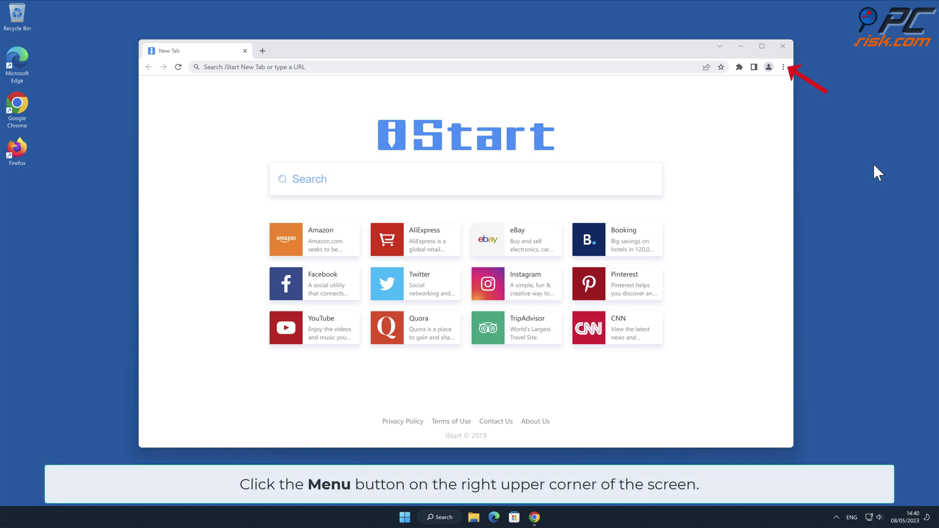
{"action": "left_click", "coordinate": [784, 67]}
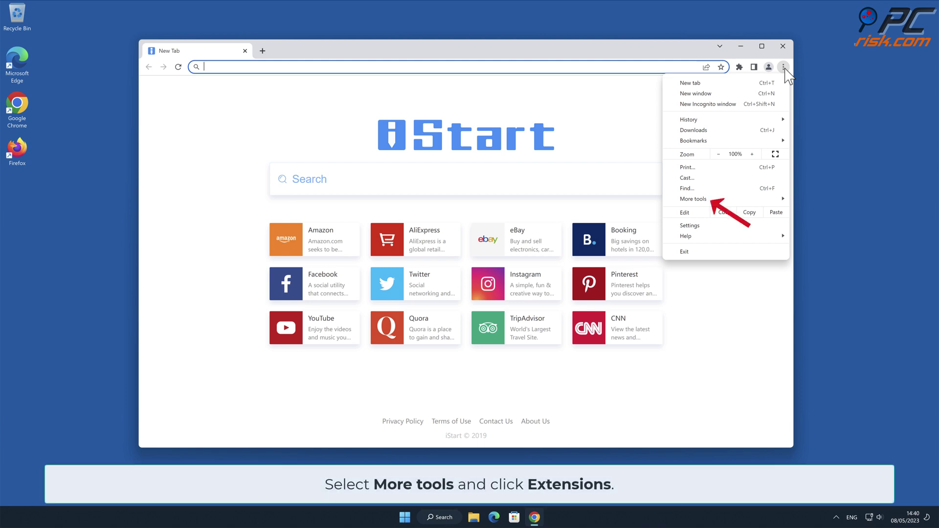
{"action": "mouse_move", "coordinate": [725, 201]}
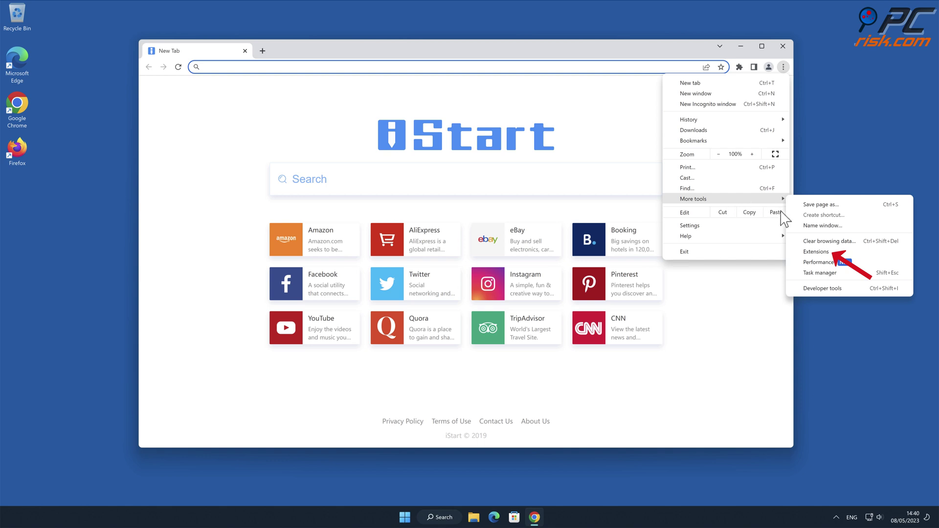
{"action": "left_click", "coordinate": [814, 251]}
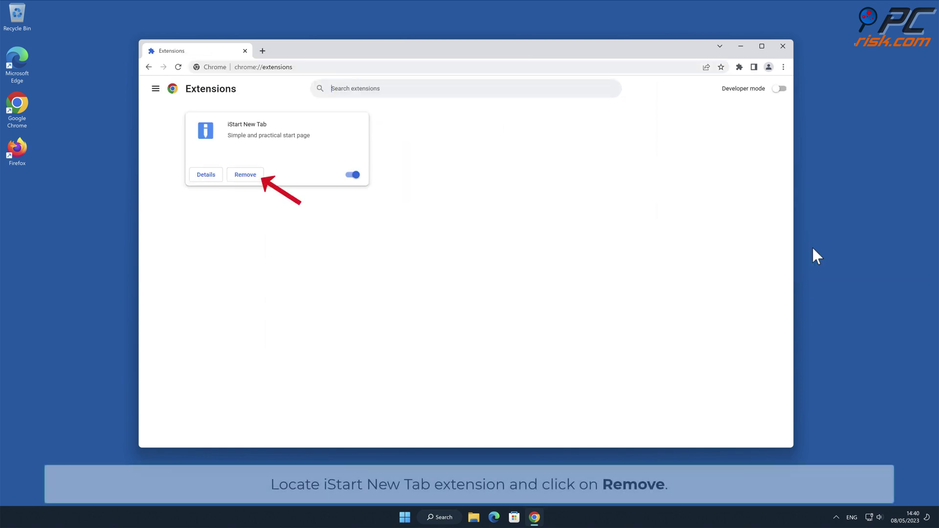
- Remove the iStart New Tab extension, then bring up Chrome's Settings
{"action": "left_click", "coordinate": [245, 175]}
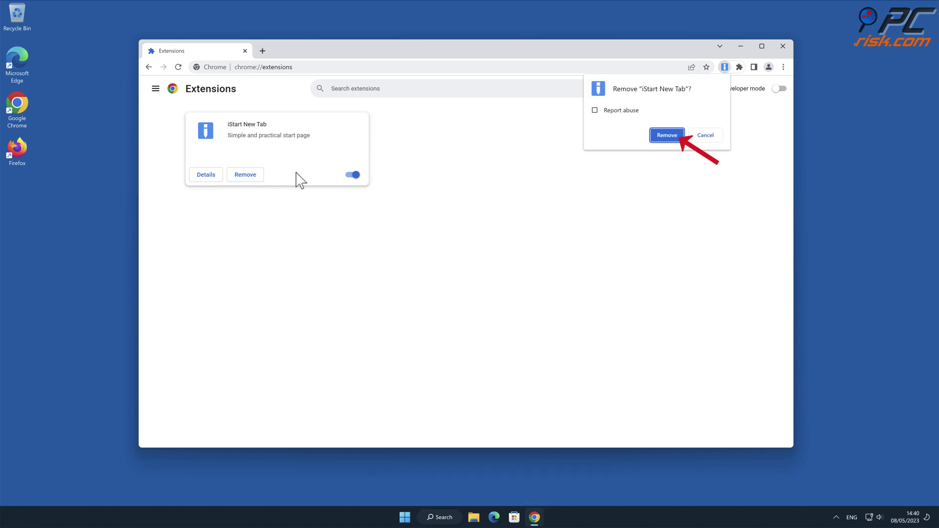
{"action": "left_click", "coordinate": [679, 139]}
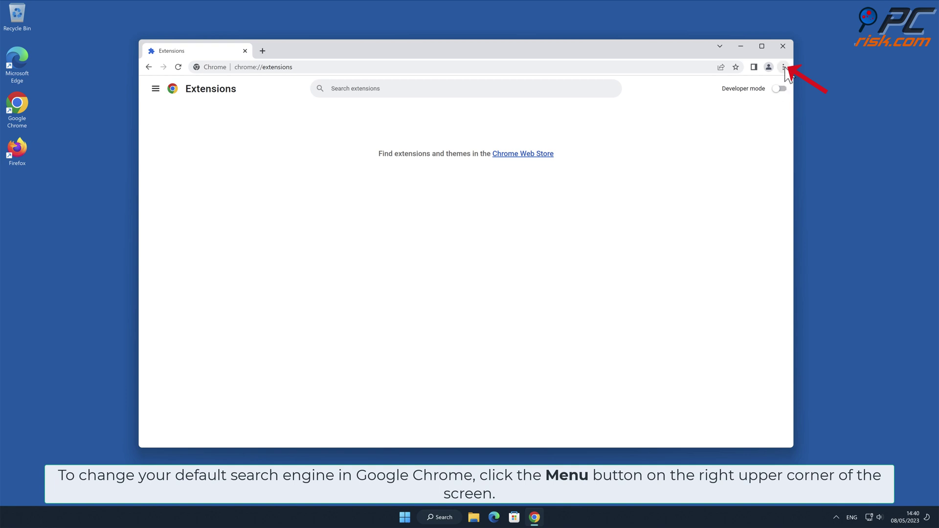
{"action": "left_click", "coordinate": [783, 67]}
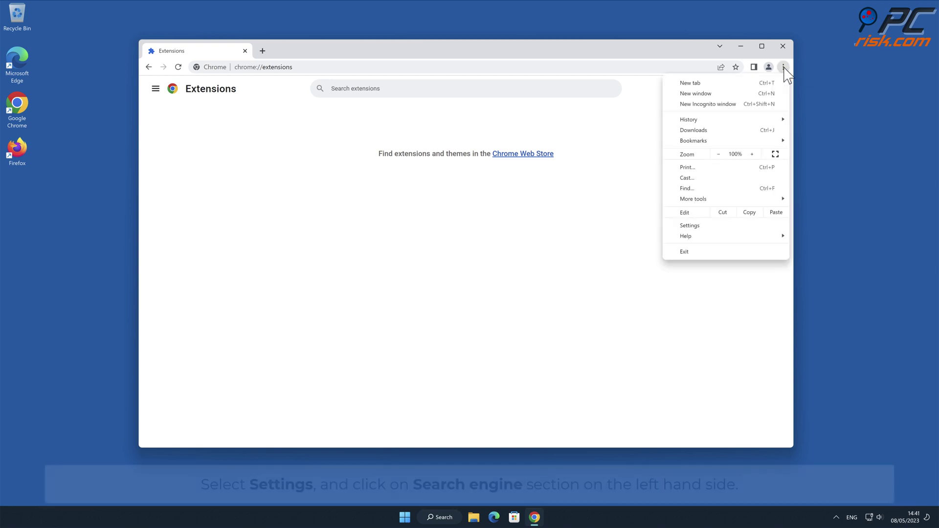
{"action": "left_click", "coordinate": [735, 227]}
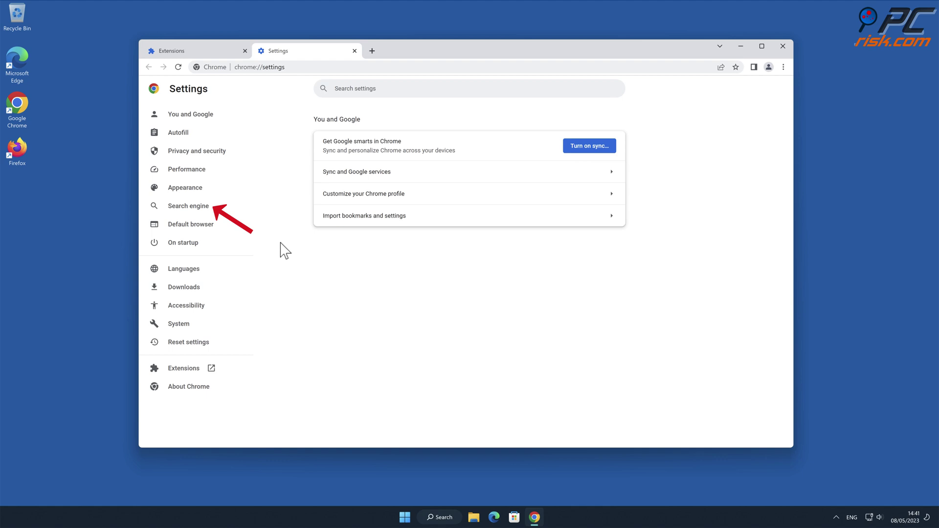
- In Manage search engines, set Google as default and delete the iStart New Tab entry
{"action": "left_click", "coordinate": [207, 213]}
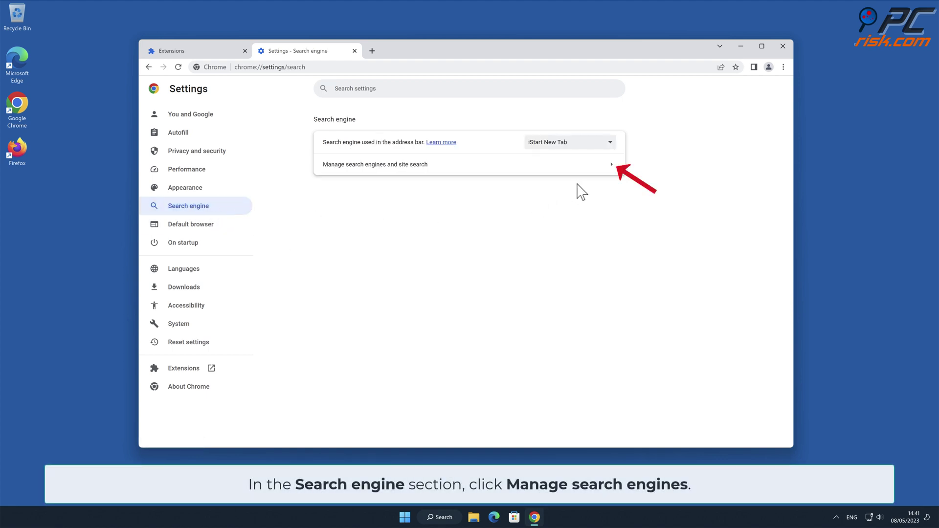
{"action": "left_click", "coordinate": [611, 166]}
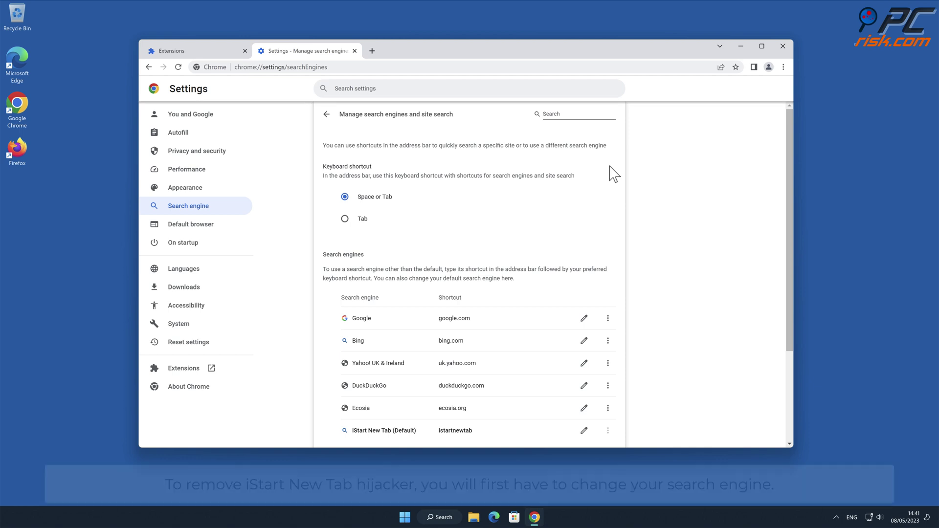
{"action": "left_click_drag", "start_coordinate": [789, 146], "coordinate": [789, 241]}
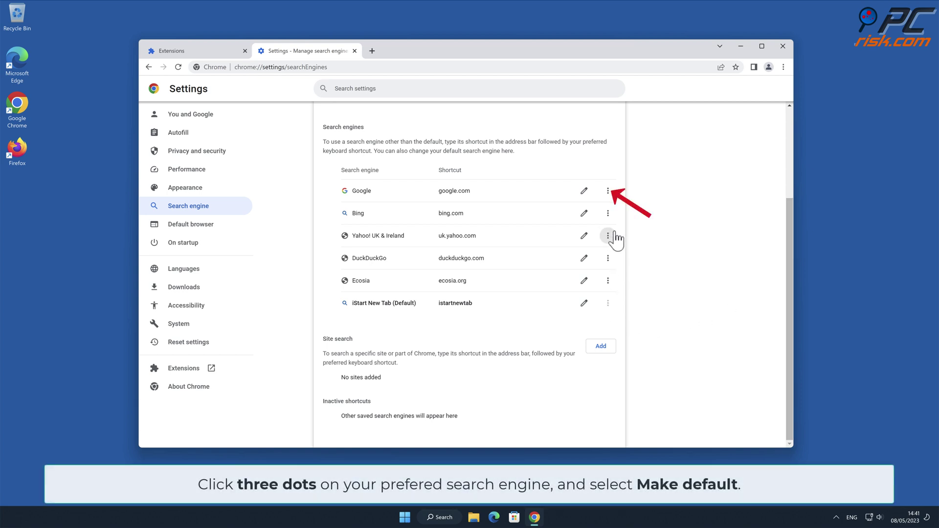
{"action": "left_click", "coordinate": [608, 192]}
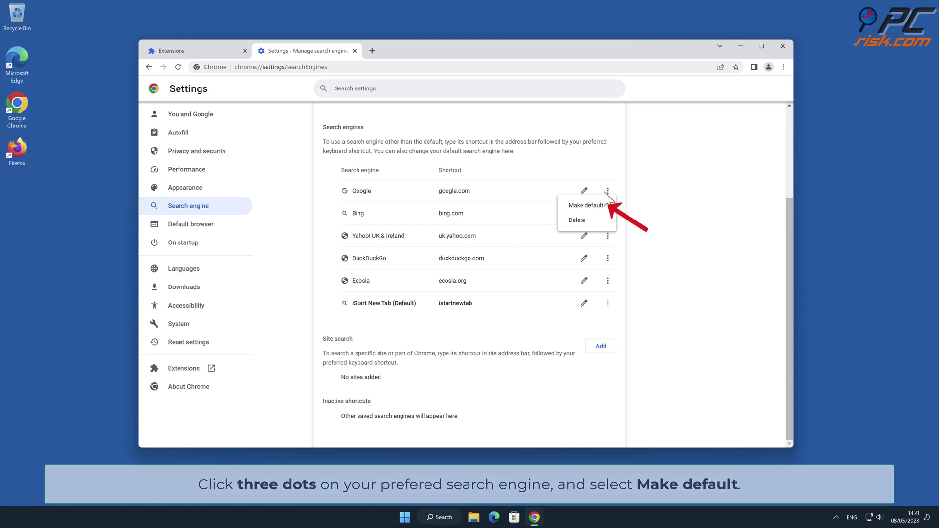
{"action": "left_click", "coordinate": [605, 205]}
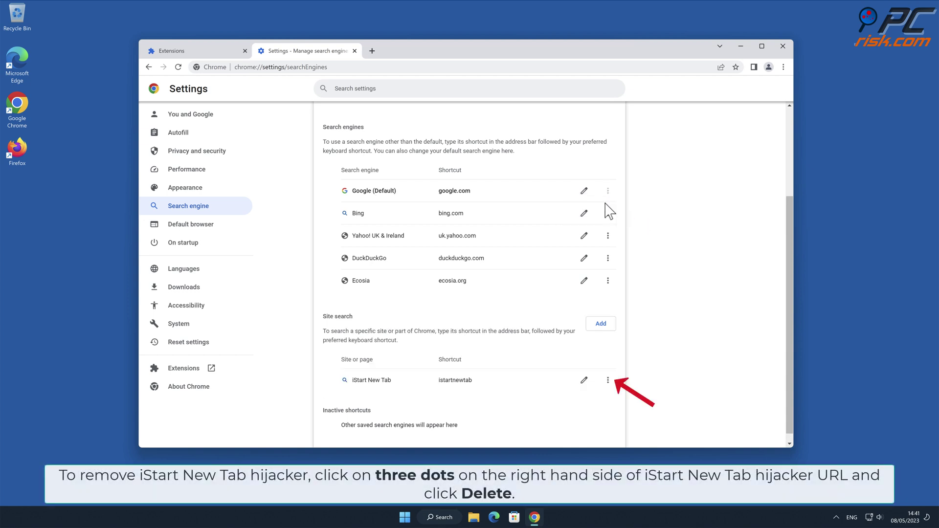
{"action": "left_click", "coordinate": [608, 381]}
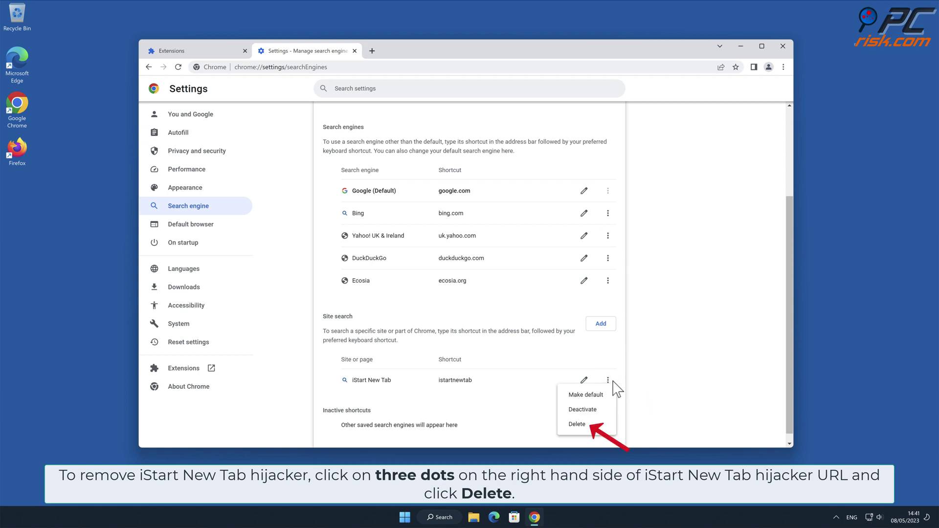
{"action": "left_click", "coordinate": [596, 424]}
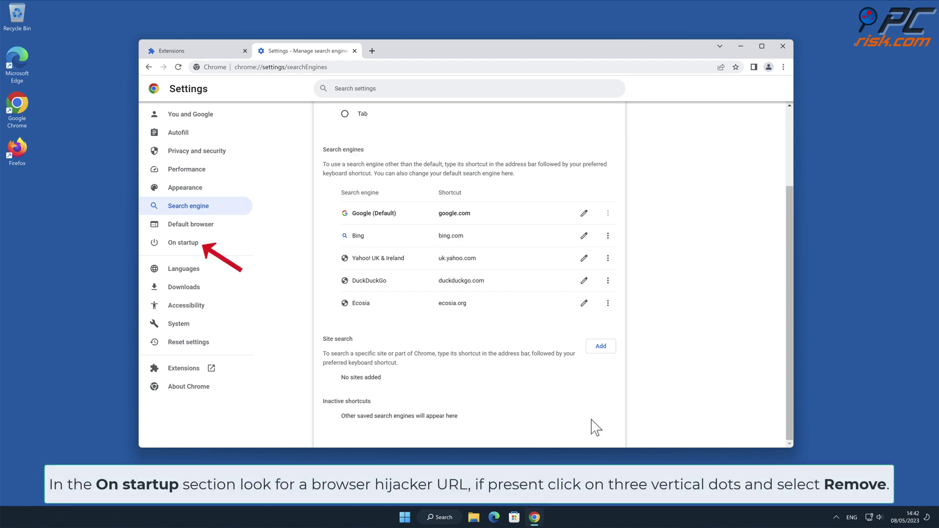
- Remove letsearches.com from the On startup pages and close Chrome
{"action": "left_click", "coordinate": [195, 247]}
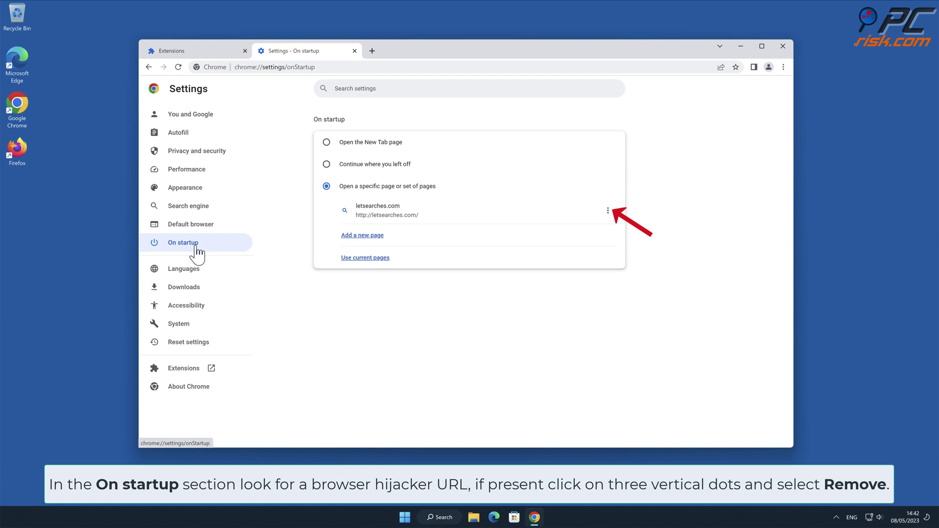
{"action": "left_click", "coordinate": [607, 211]}
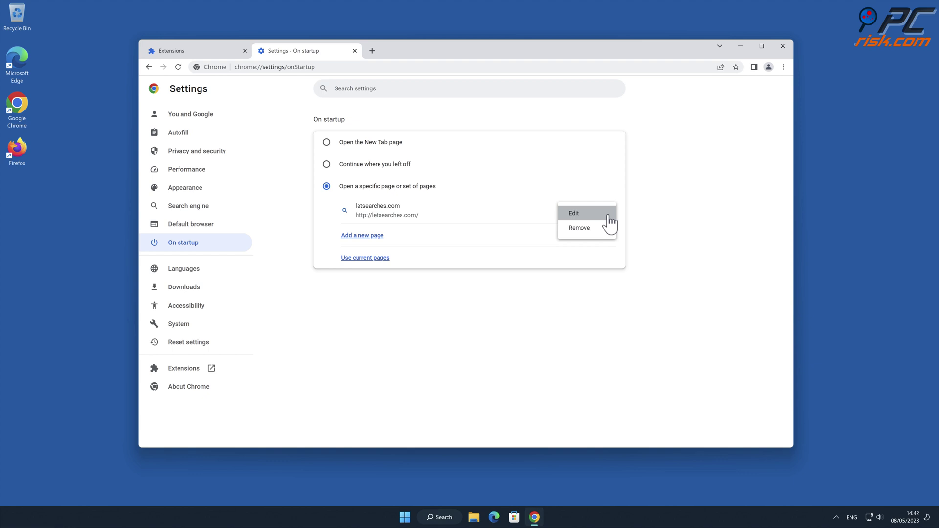
{"action": "left_click", "coordinate": [604, 229]}
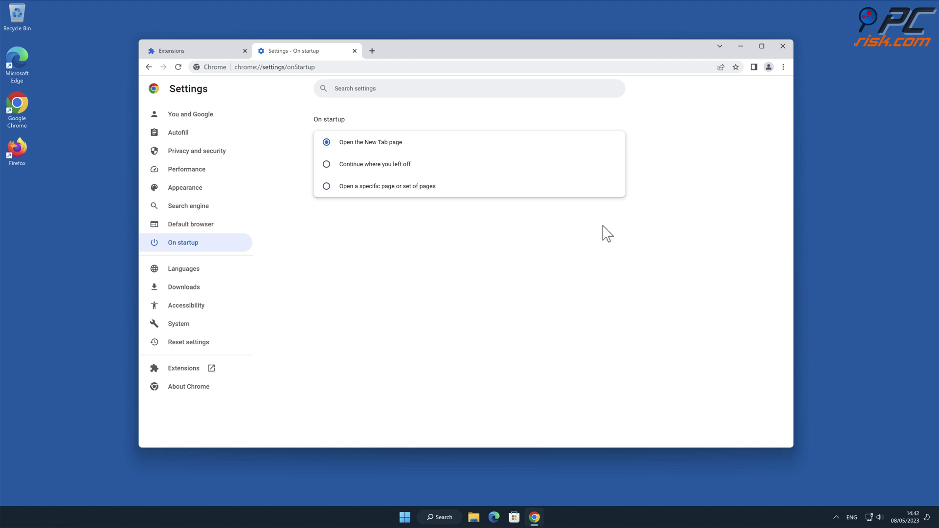
{"action": "left_click", "coordinate": [781, 49]}
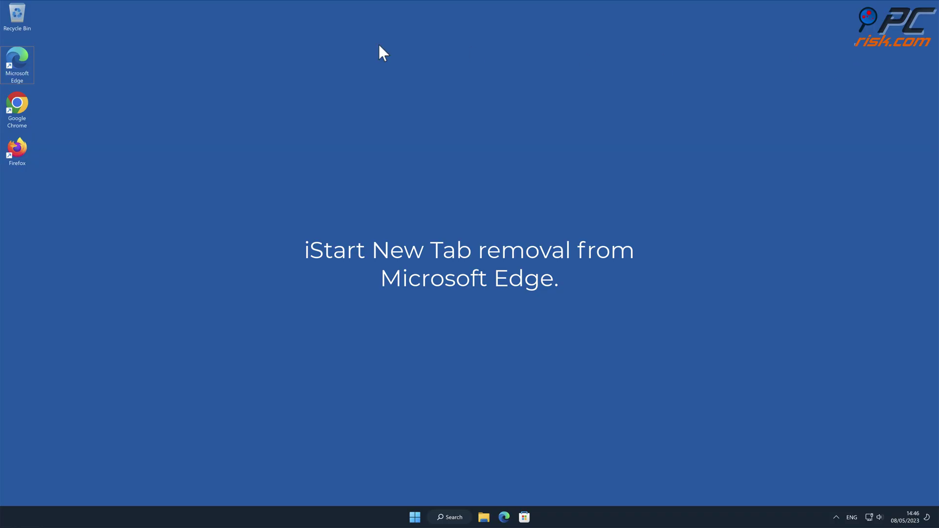
- Launch Edge and remove iStart New Tab from Manage extensions
{"action": "double_click", "coordinate": [21, 58]}
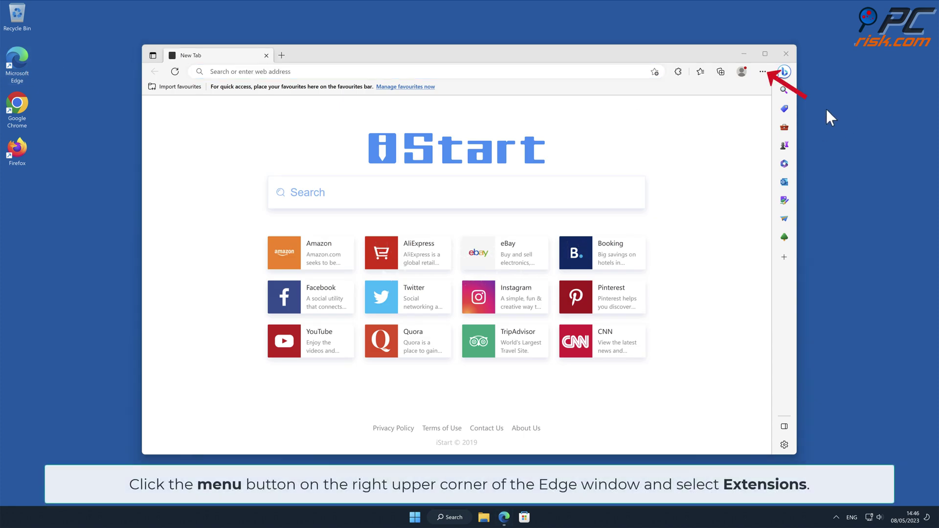
{"action": "left_click", "coordinate": [761, 72]}
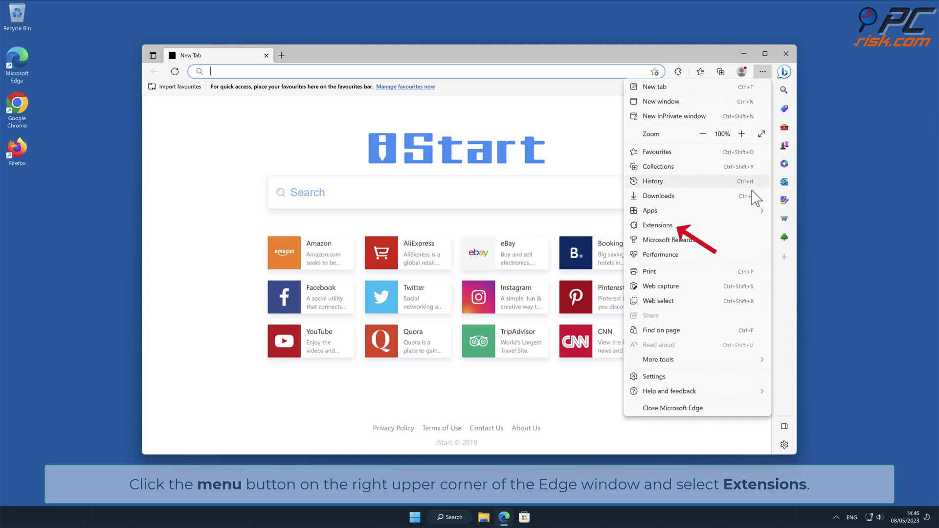
{"action": "left_click", "coordinate": [712, 225]}
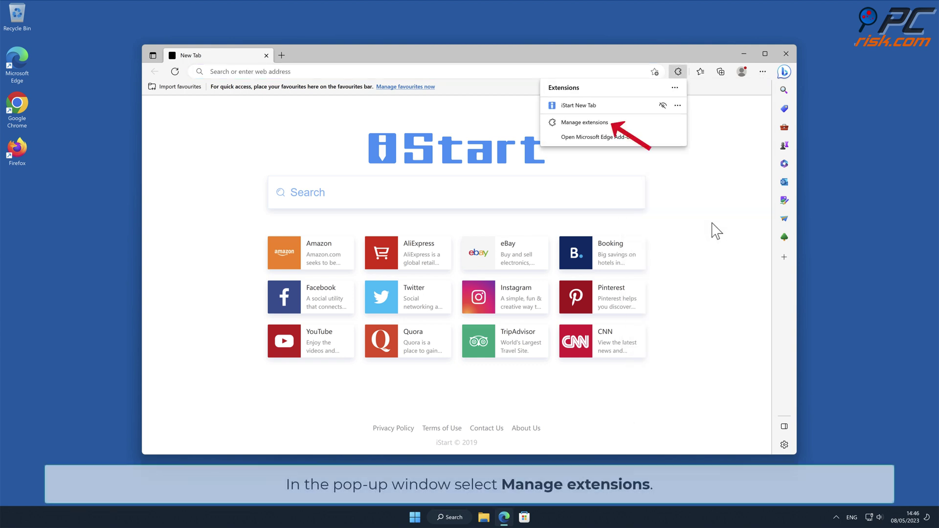
{"action": "left_click", "coordinate": [585, 122]}
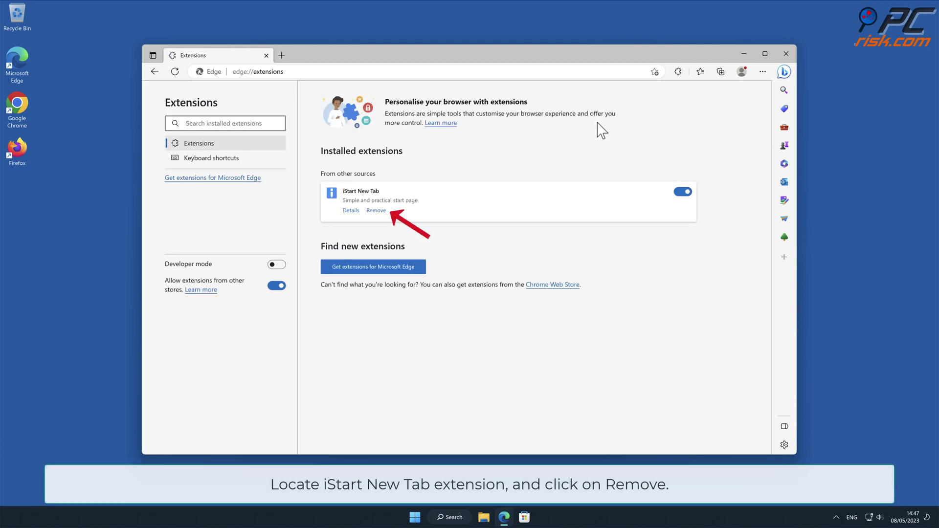
{"action": "left_click", "coordinate": [375, 211]}
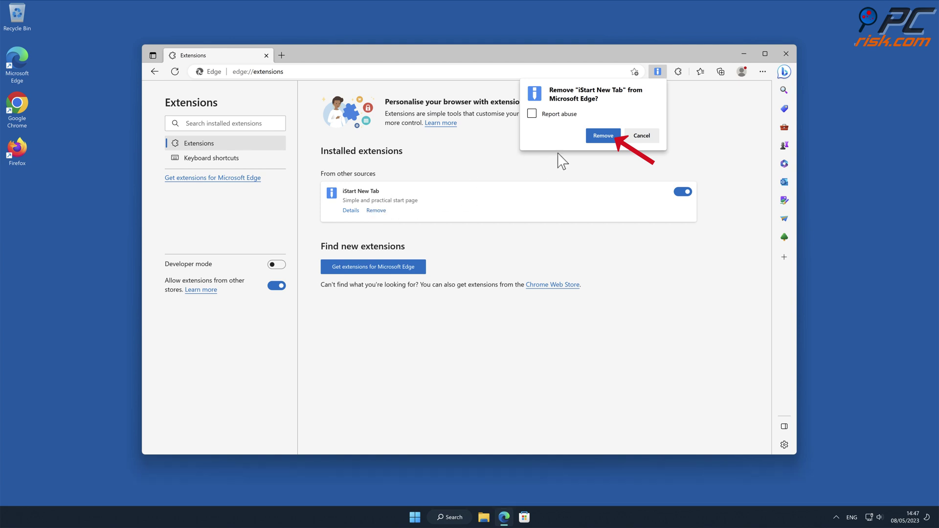
{"action": "left_click", "coordinate": [612, 140]}
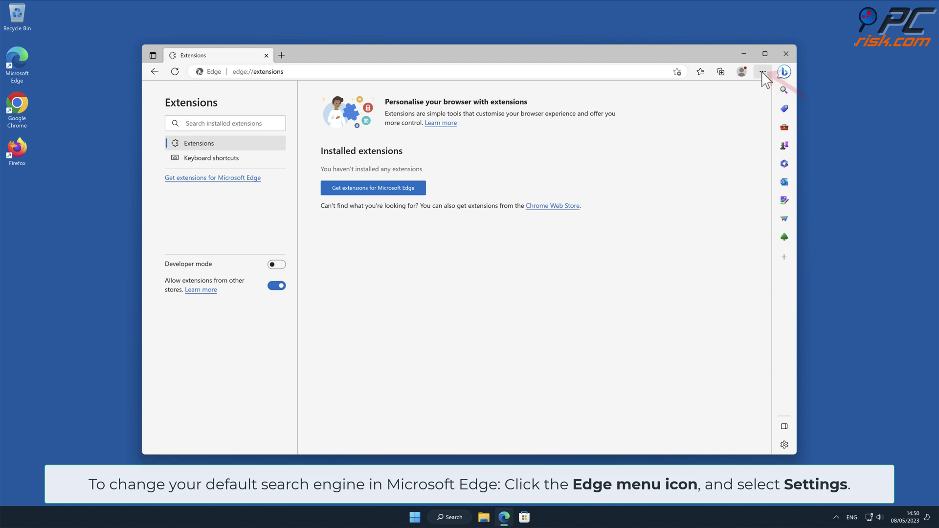
- Reach Edge's Manage search engines list under Privacy, search, and services > Address bar and search
{"action": "left_click", "coordinate": [763, 71]}
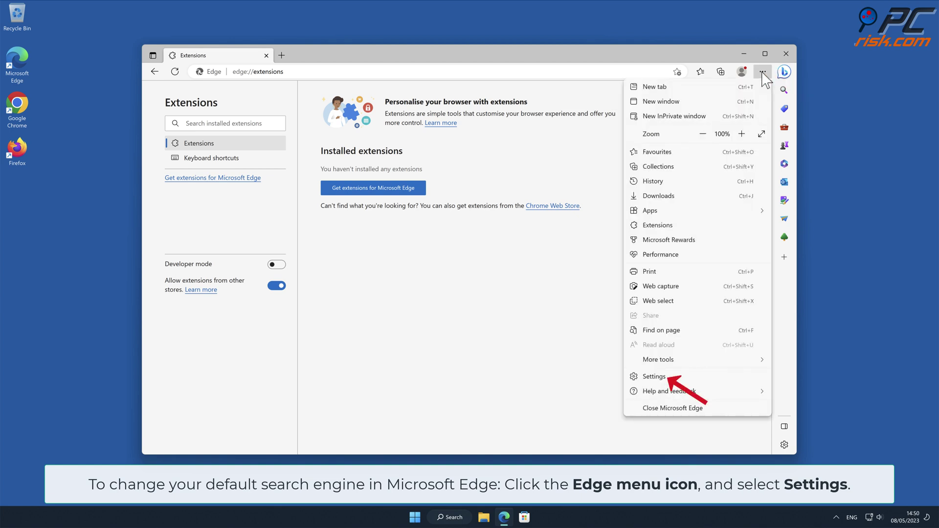
{"action": "left_click", "coordinate": [667, 380]}
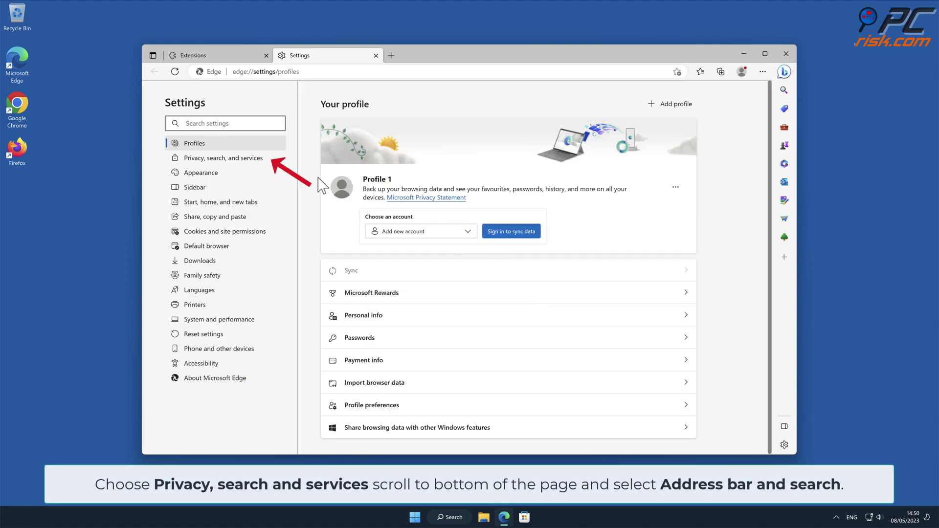
{"action": "left_click", "coordinate": [267, 166]}
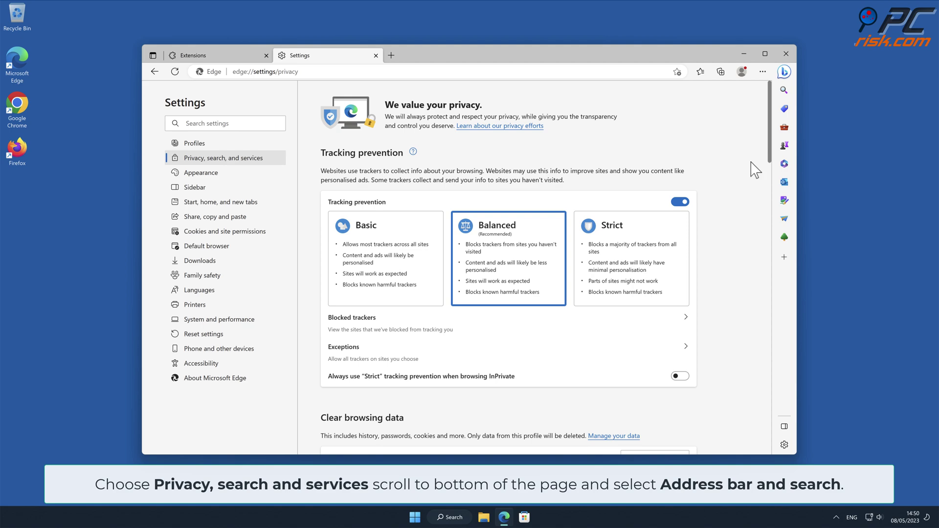
{"action": "scroll", "coordinate": [769, 158], "scroll_direction": "down", "scroll_amount": 2}
{"action": "left_click_drag", "start_coordinate": [770, 158], "coordinate": [773, 445]}
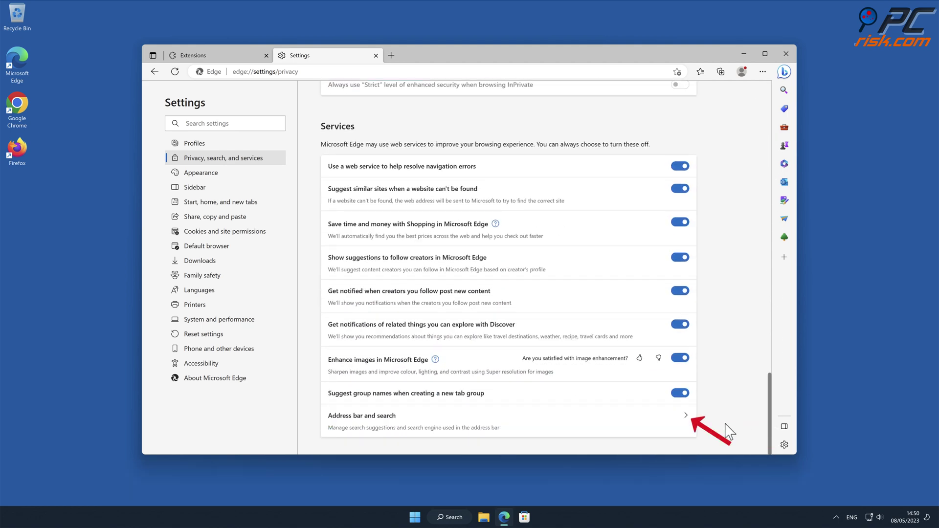
{"action": "left_click", "coordinate": [694, 414]}
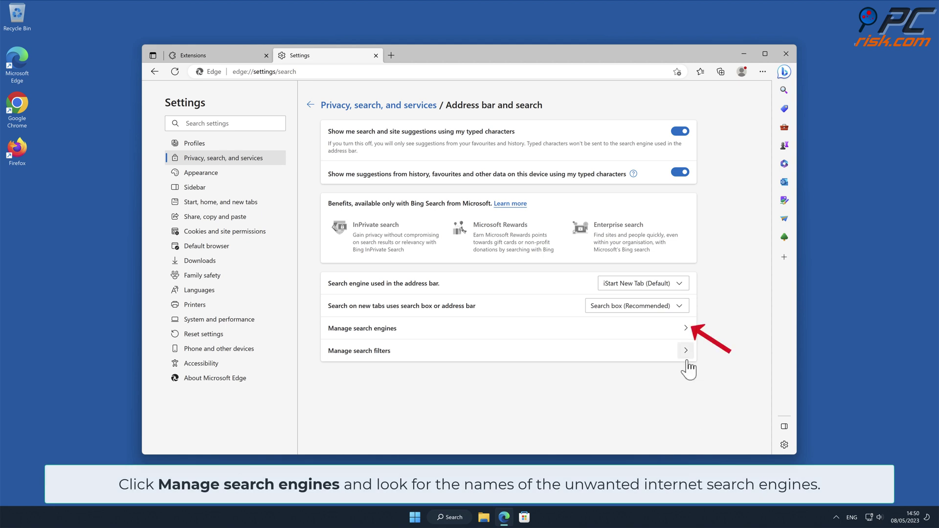
{"action": "left_click", "coordinate": [685, 328]}
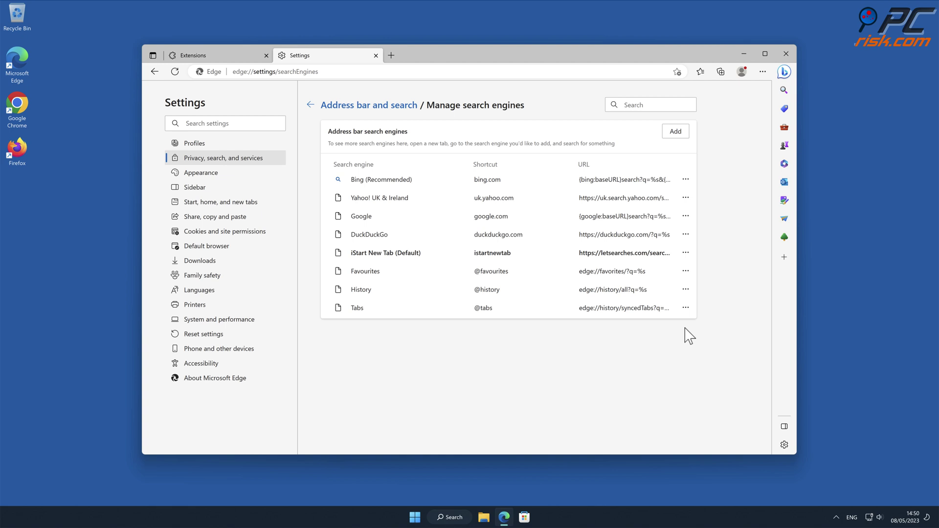
- Set Bing as the default engine and remove the iStart New Tab entry
{"action": "left_click", "coordinate": [686, 253]}
{"action": "left_click", "coordinate": [757, 273]}
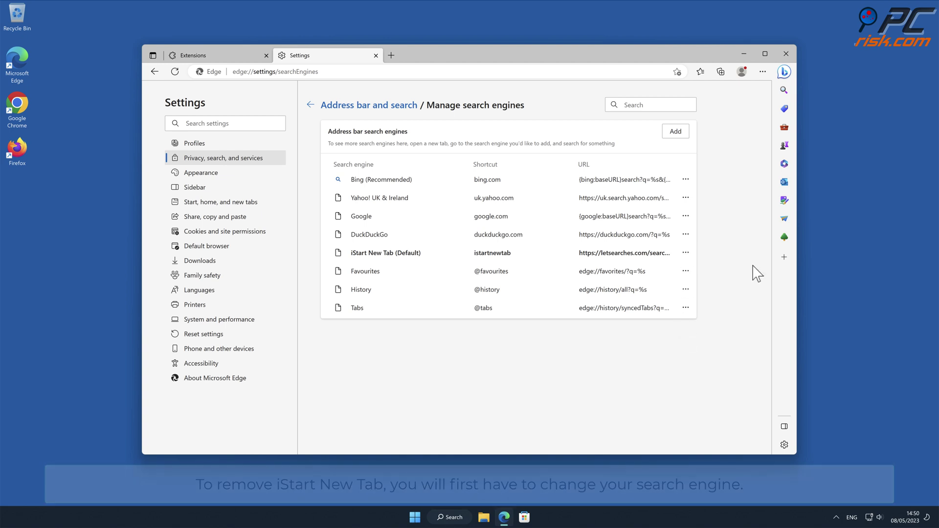
{"action": "left_click", "coordinate": [685, 179]}
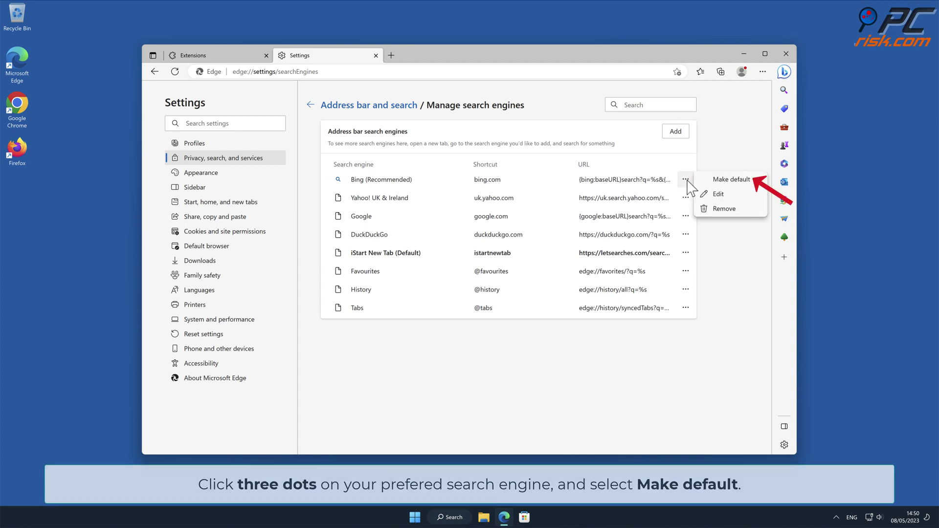
{"action": "left_click", "coordinate": [732, 180]}
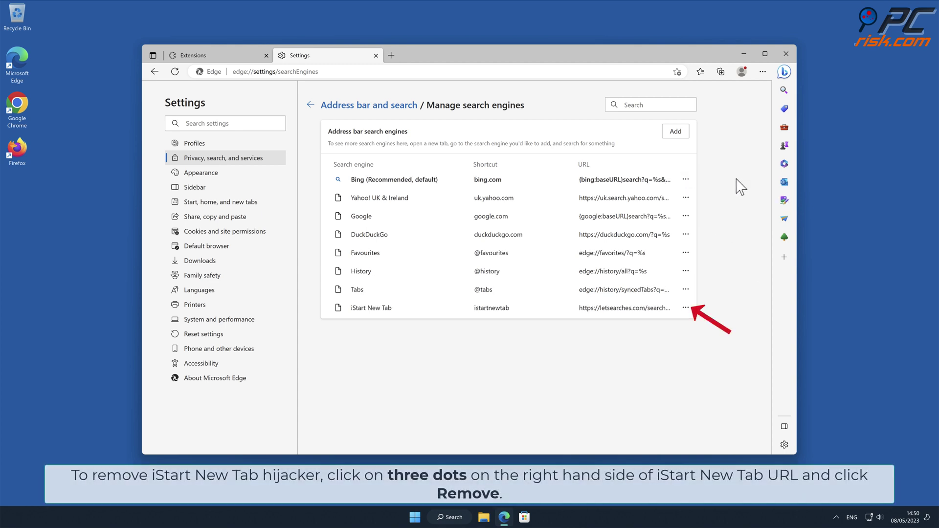
{"action": "left_click", "coordinate": [686, 308]}
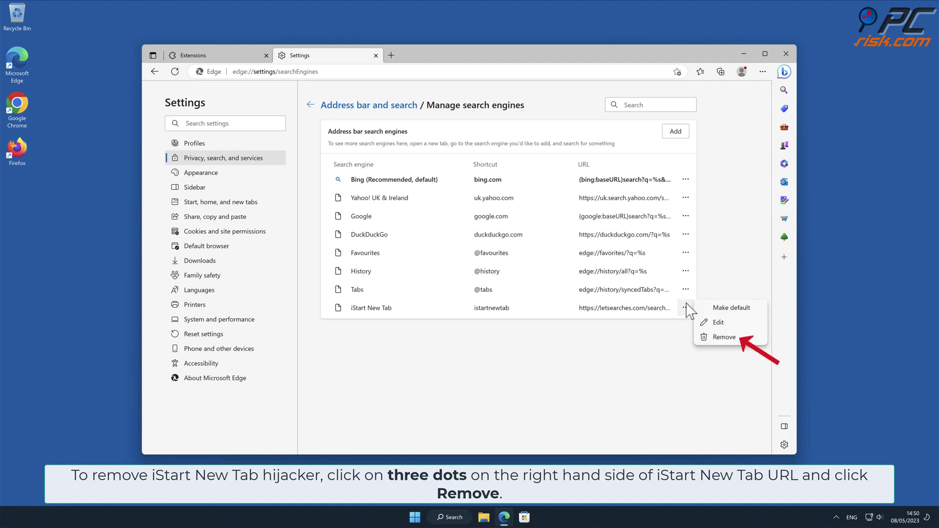
{"action": "left_click", "coordinate": [724, 337]}
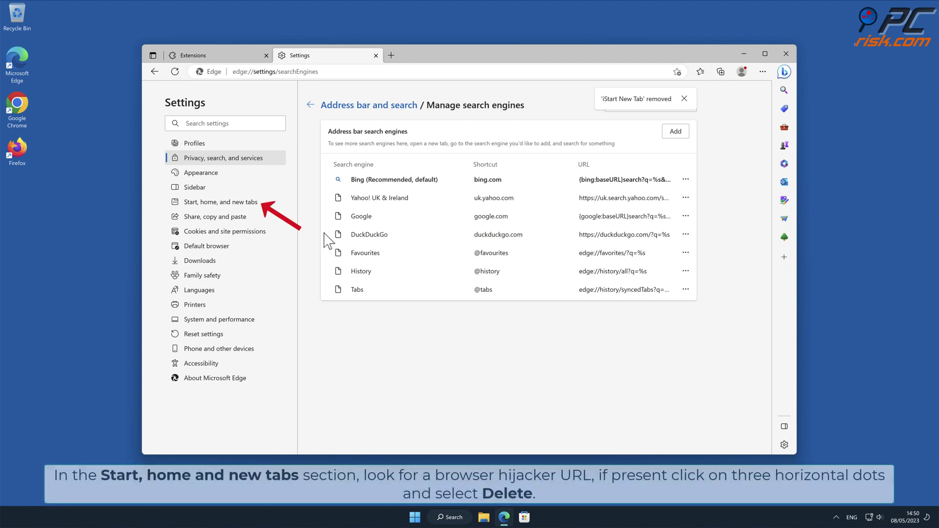
- Delete letsearches.com from Edge's startup pages and close the Edge window
{"action": "left_click", "coordinate": [258, 206]}
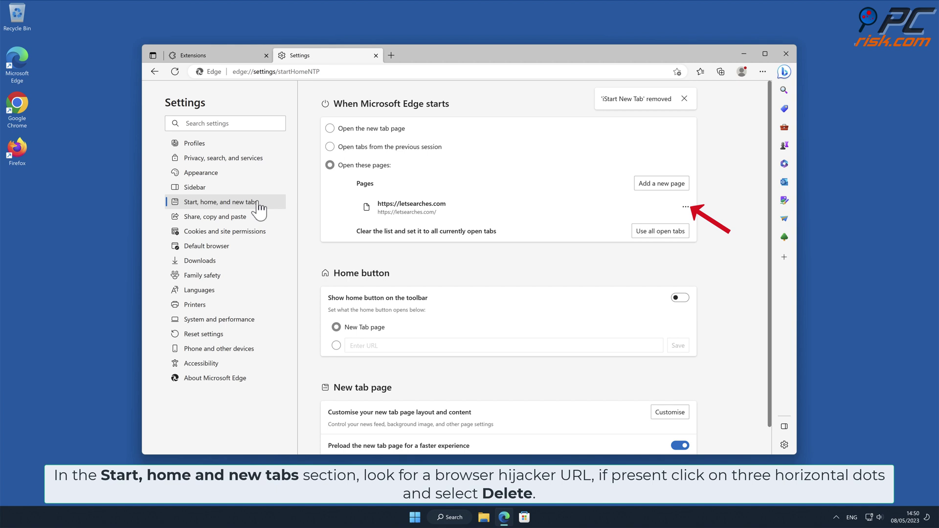
{"action": "left_click", "coordinate": [685, 207]}
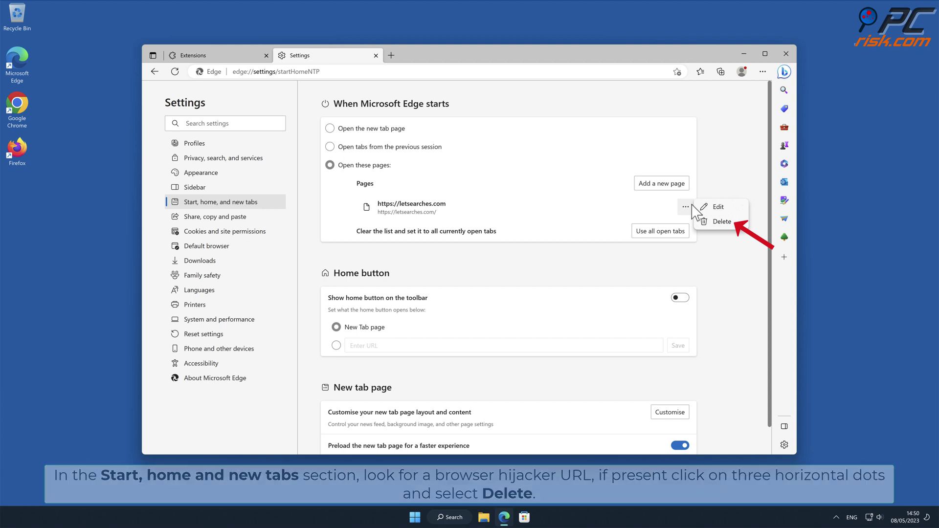
{"action": "left_click", "coordinate": [732, 226]}
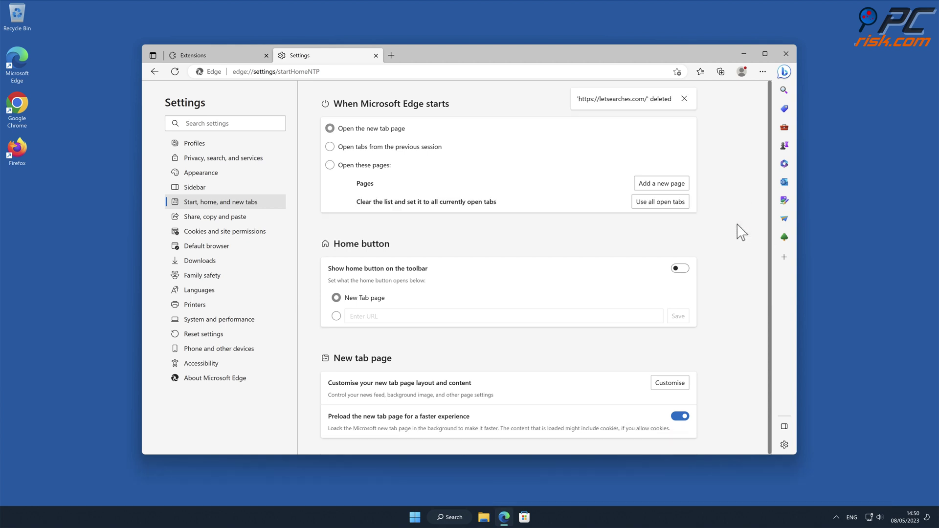
{"action": "left_click", "coordinate": [788, 51]}
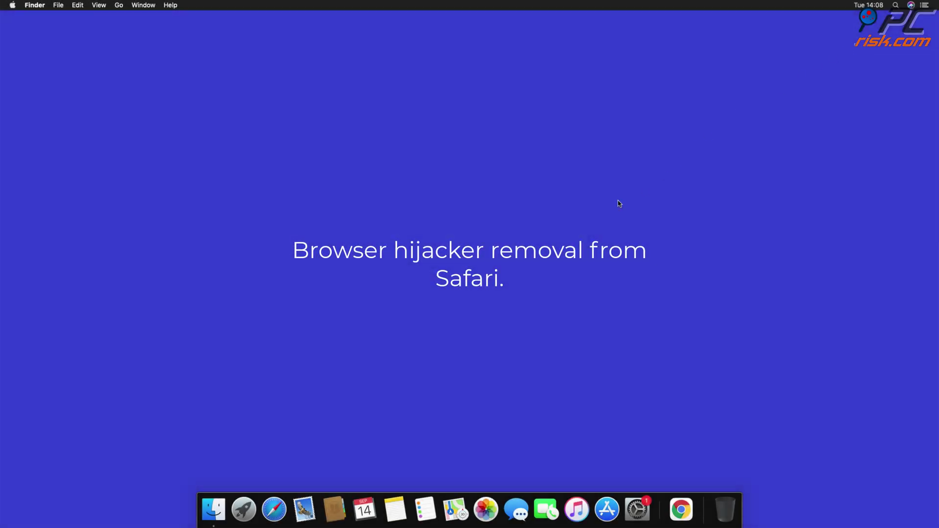
- Launch Safari from the Dock and open Safari > Preferences
{"action": "left_click", "coordinate": [274, 510]}
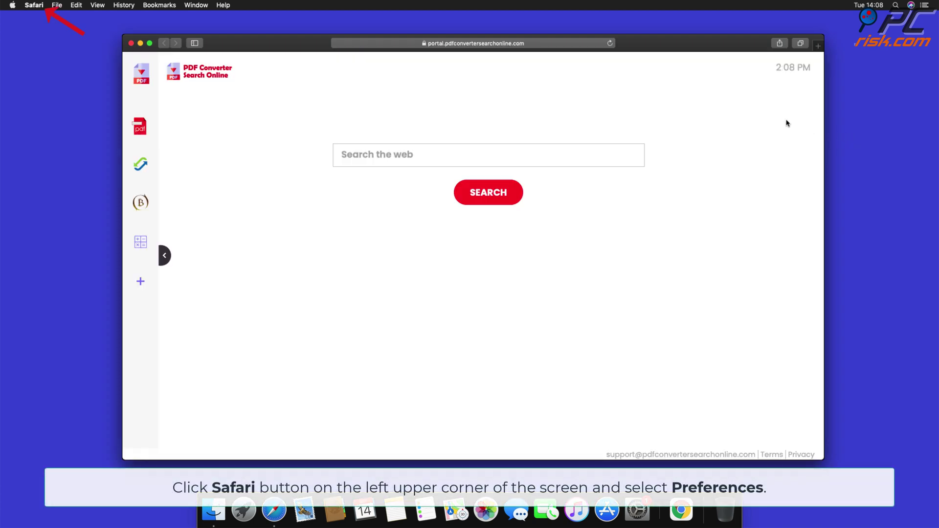
{"action": "left_click", "coordinate": [34, 6]}
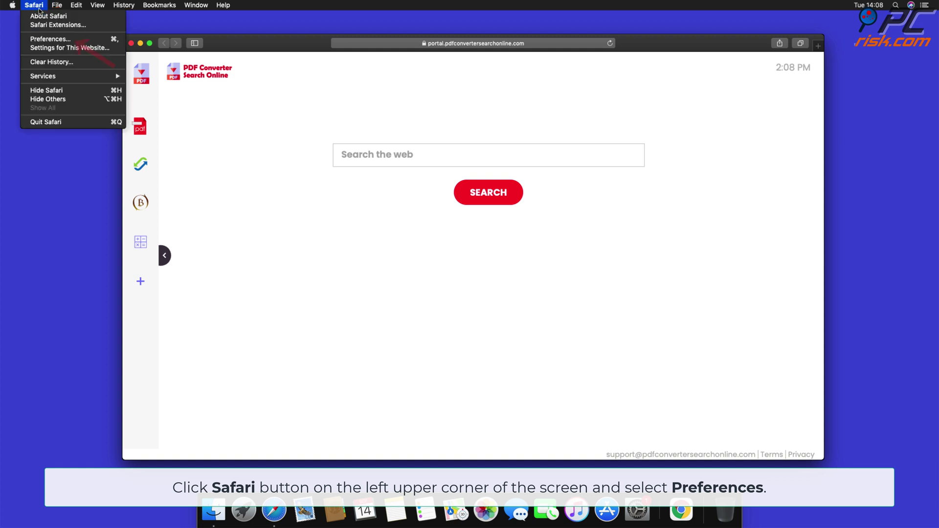
{"action": "left_click", "coordinate": [51, 39]}
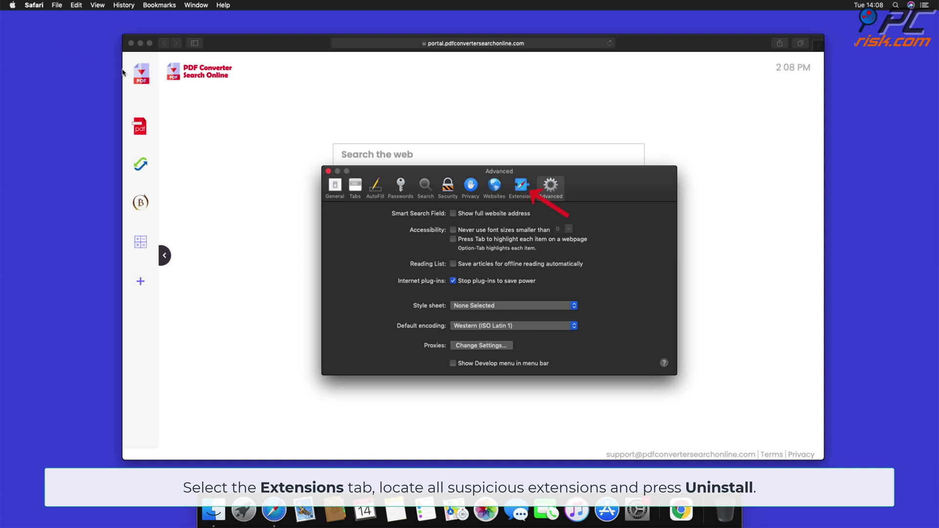
- Attempt to uninstall the Top Results extension from Safari's Extensions pane
{"action": "left_click", "coordinate": [520, 195]}
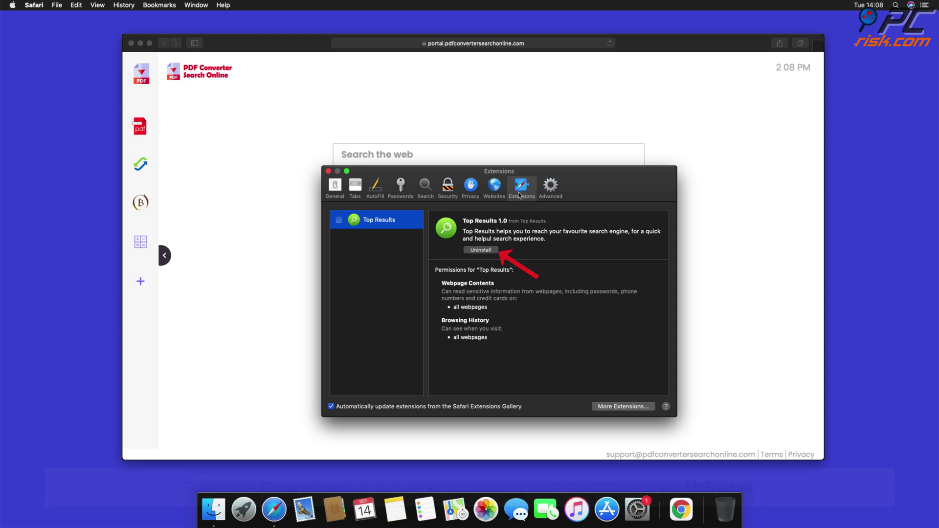
{"action": "left_click", "coordinate": [489, 250]}
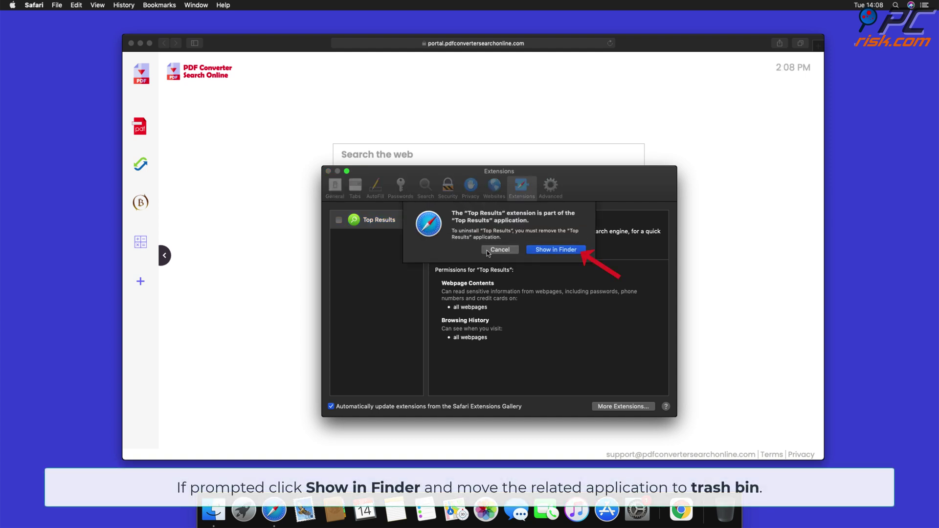
- Move the Top Results application from Applications to the Trash, then close Finder
{"action": "left_click", "coordinate": [545, 250]}
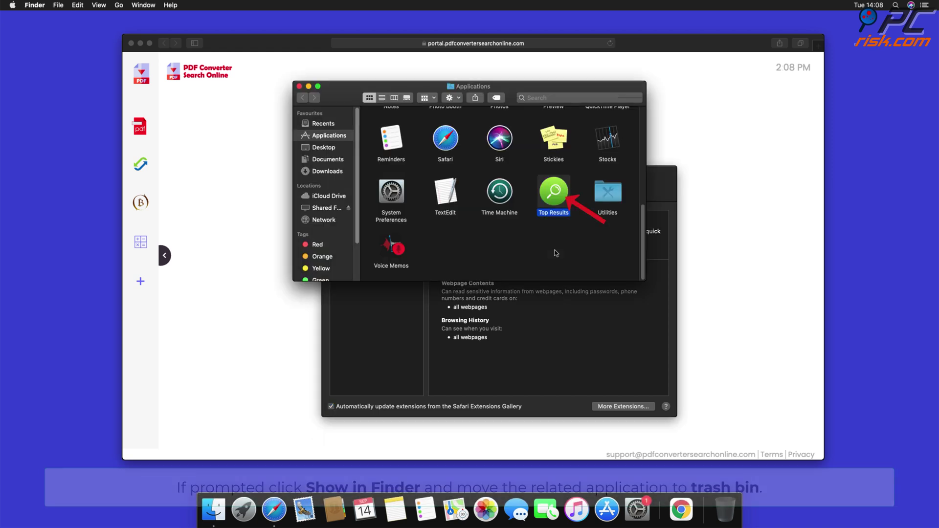
{"action": "left_click_drag", "start_coordinate": [553, 191], "coordinate": [728, 512]}
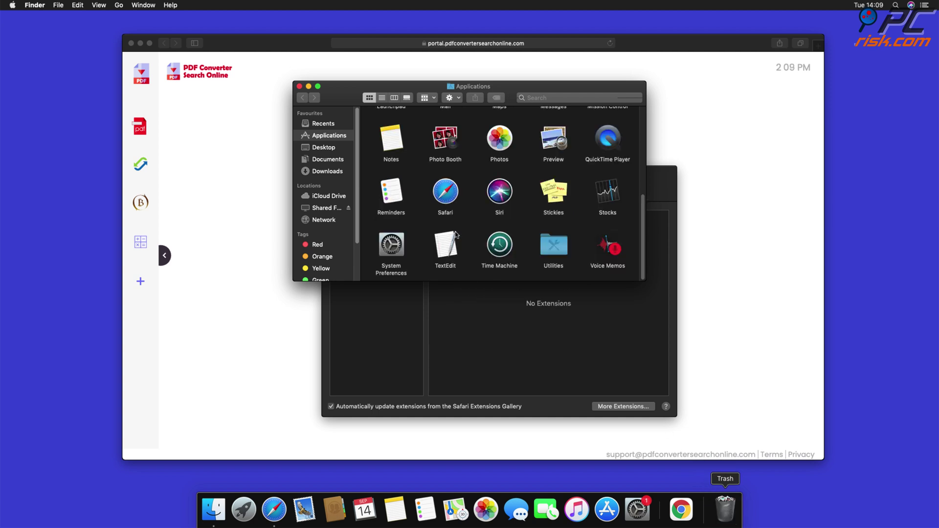
{"action": "left_click", "coordinate": [299, 86]}
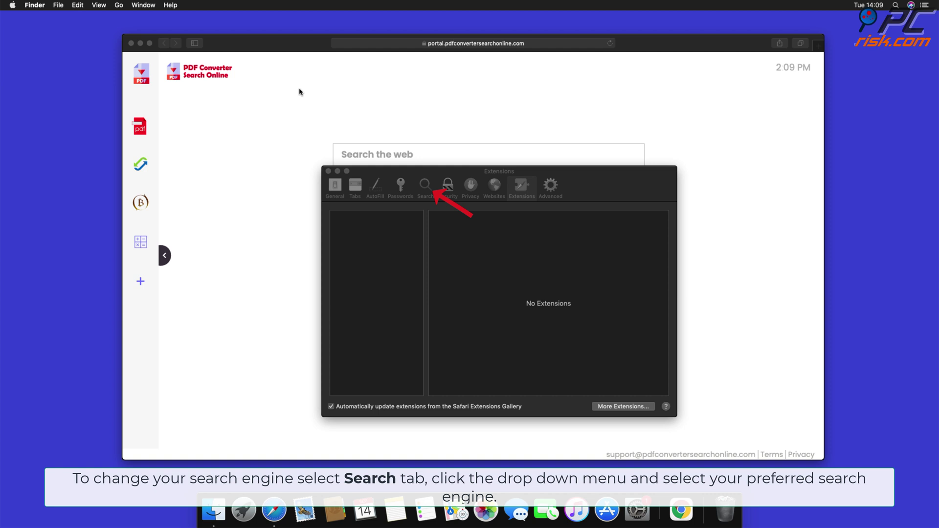
- Set Safari's search engine to Google
{"action": "left_click", "coordinate": [425, 188]}
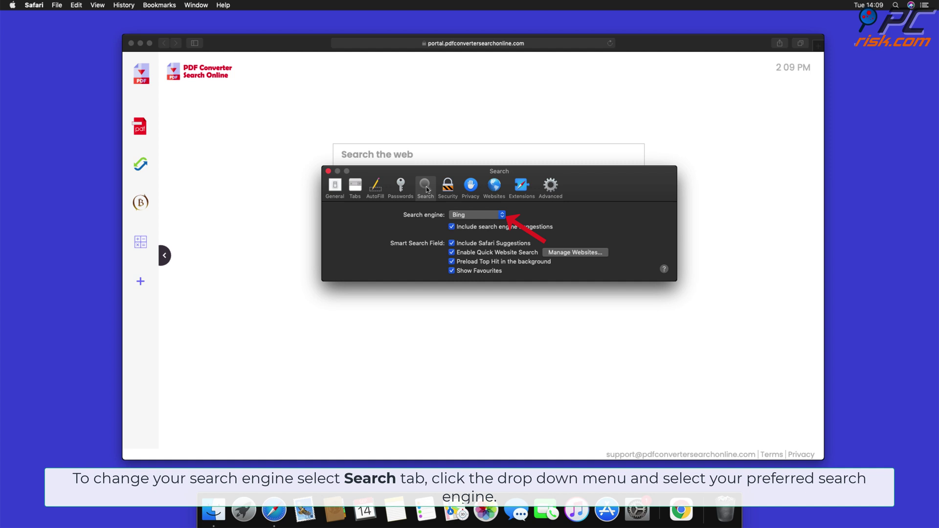
{"action": "left_click", "coordinate": [502, 215]}
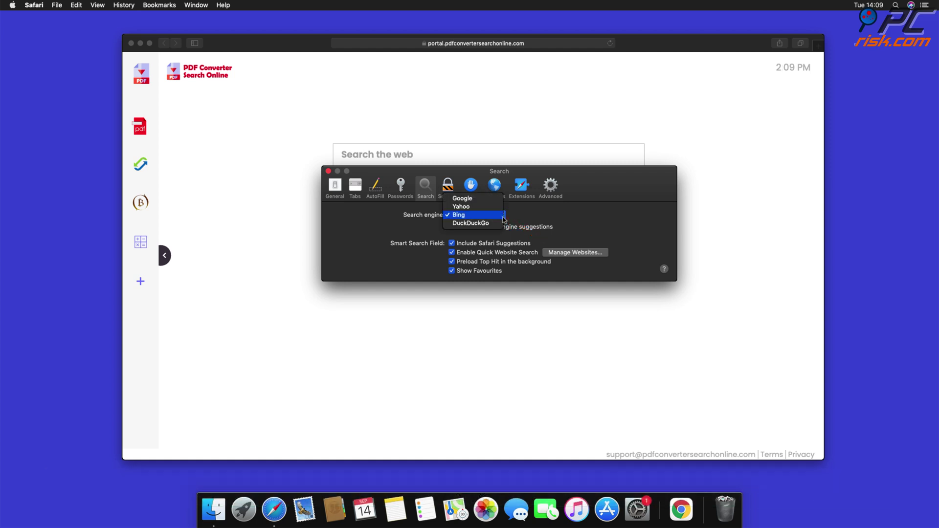
{"action": "left_click", "coordinate": [471, 199]}
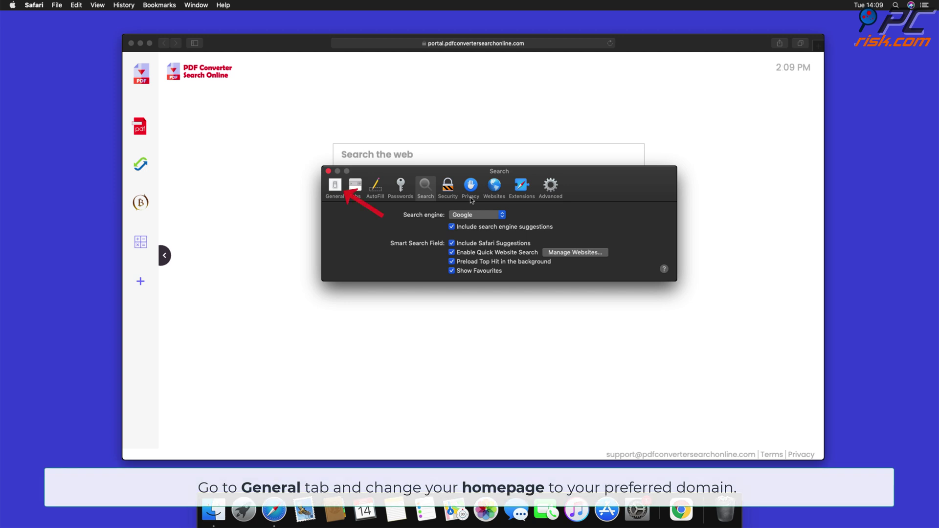
{"action": "left_click", "coordinate": [336, 186]}
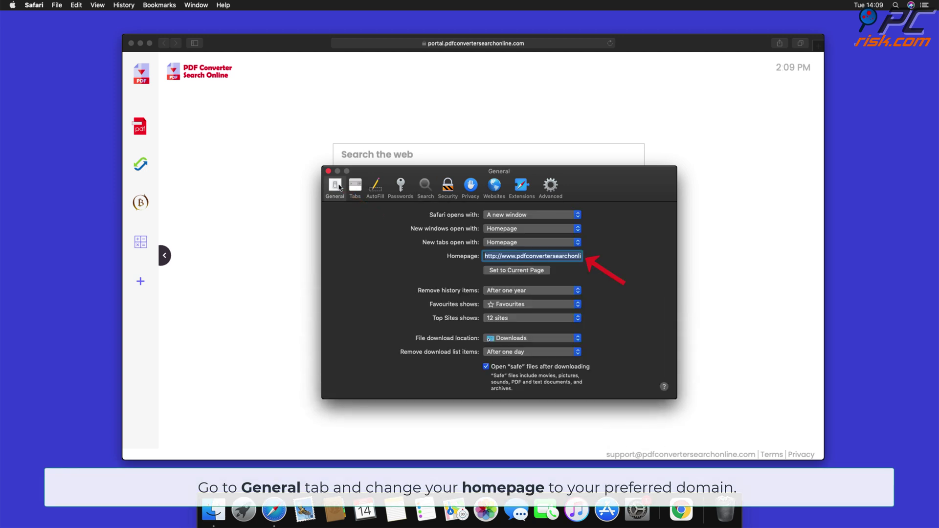
{"action": "left_click", "coordinate": [490, 257]}
{"action": "left_click_drag", "start_coordinate": [494, 256], "coordinate": [638, 271]}
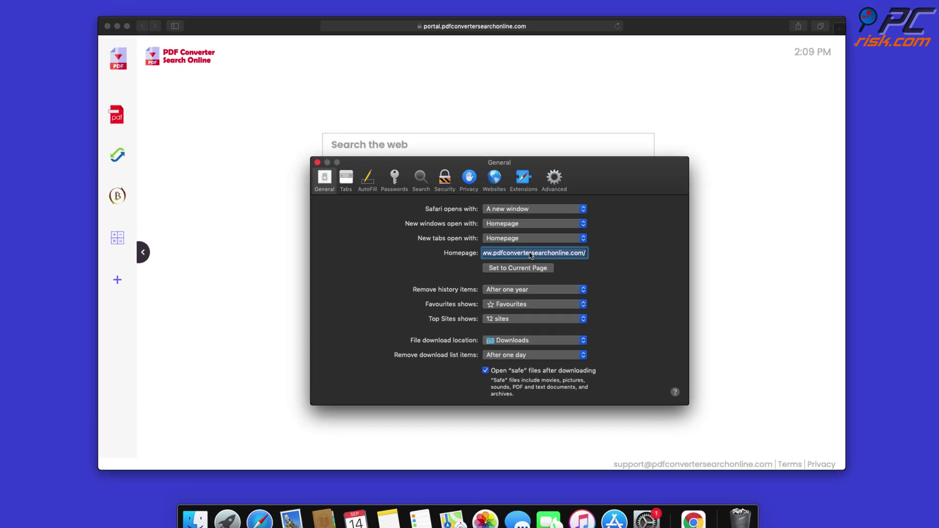
{"action": "key", "text": "BackSpace"}
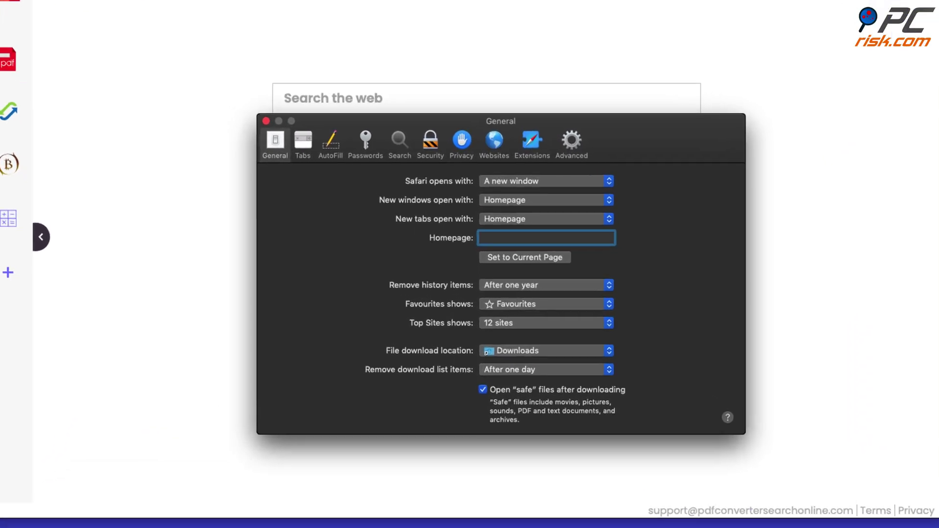
{"action": "type", "text": "www.google.com"}
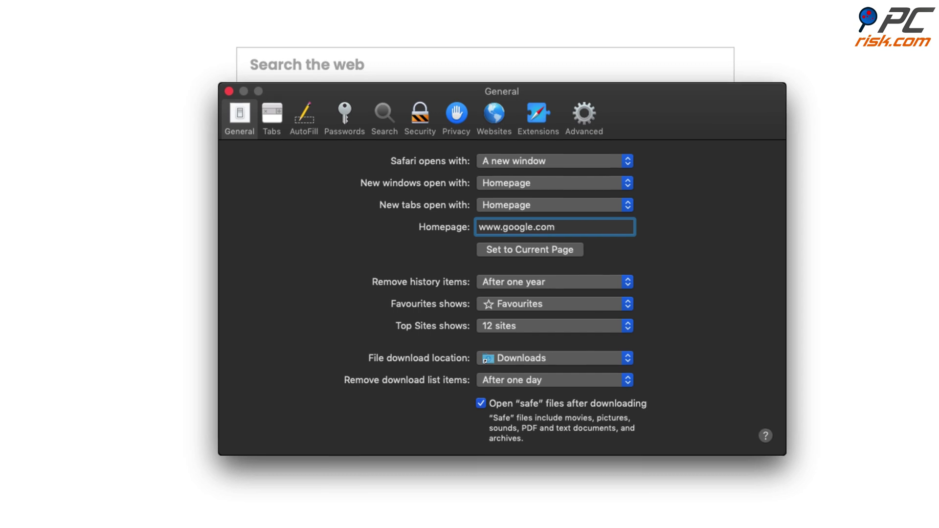
{"action": "key", "text": "Return"}
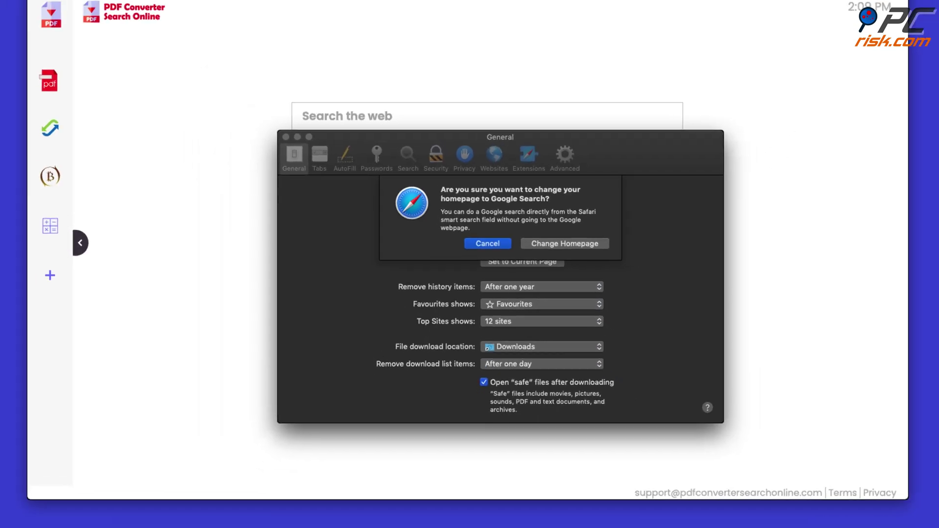
{"action": "left_click", "coordinate": [587, 243]}
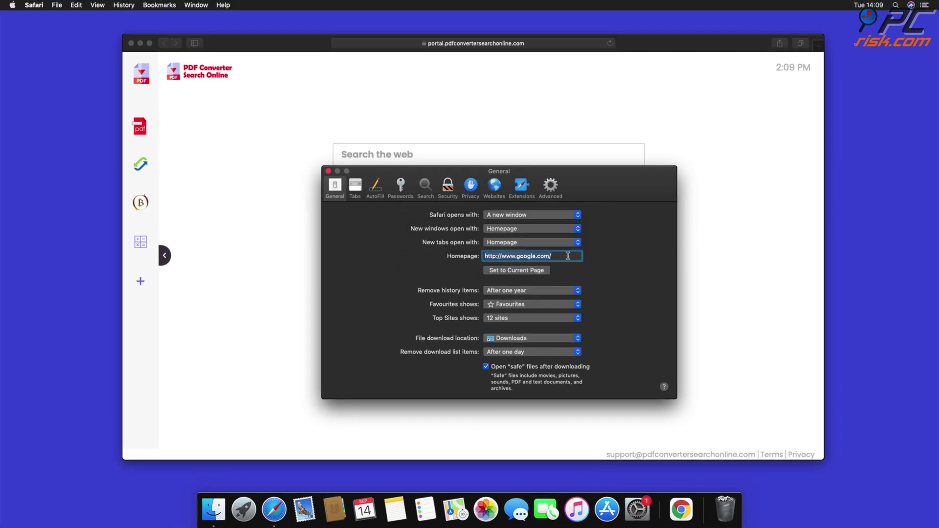
{"action": "left_click", "coordinate": [328, 171]}
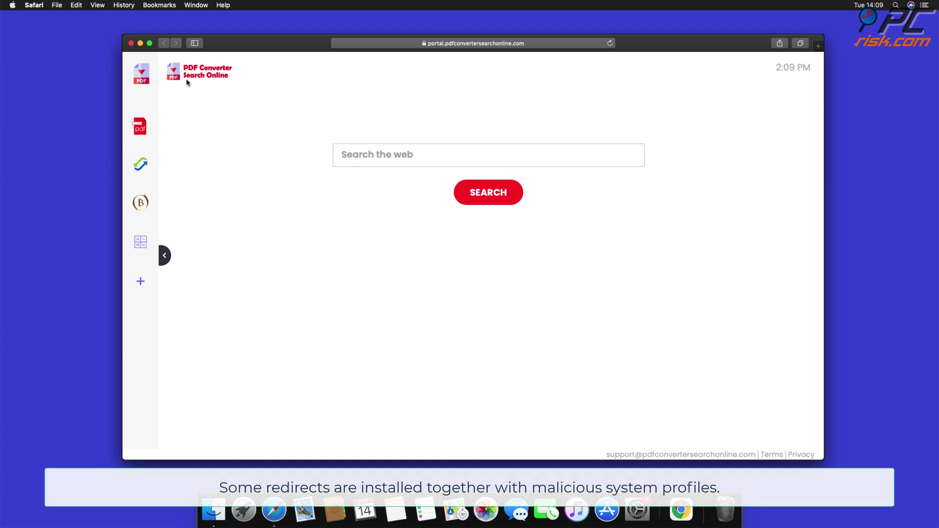
- Close Safari and open the Profiles pane in System Preferences
{"action": "left_click", "coordinate": [131, 44]}
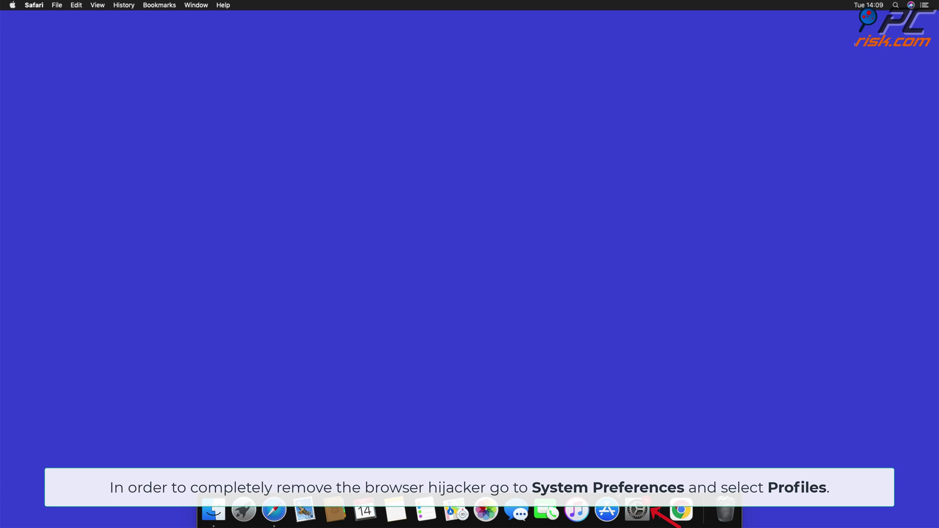
{"action": "left_click", "coordinate": [635, 511]}
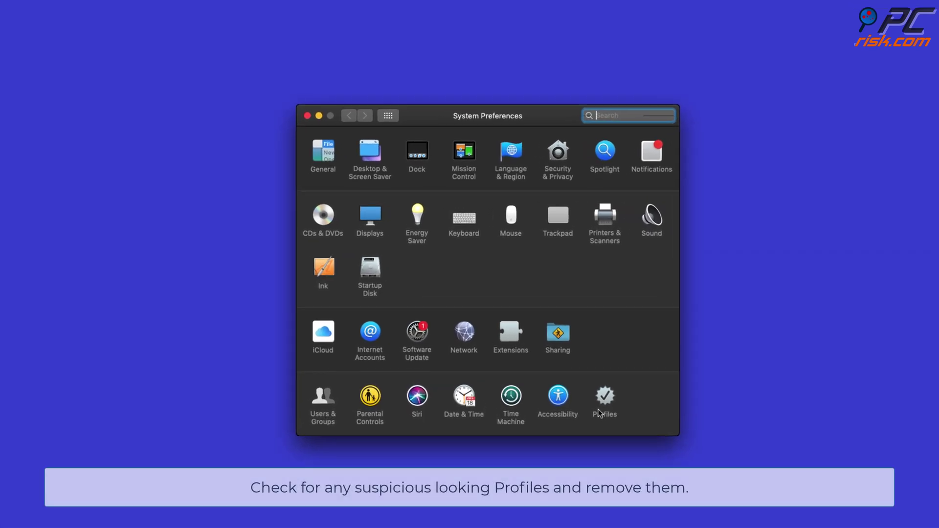
{"action": "left_click", "coordinate": [599, 412]}
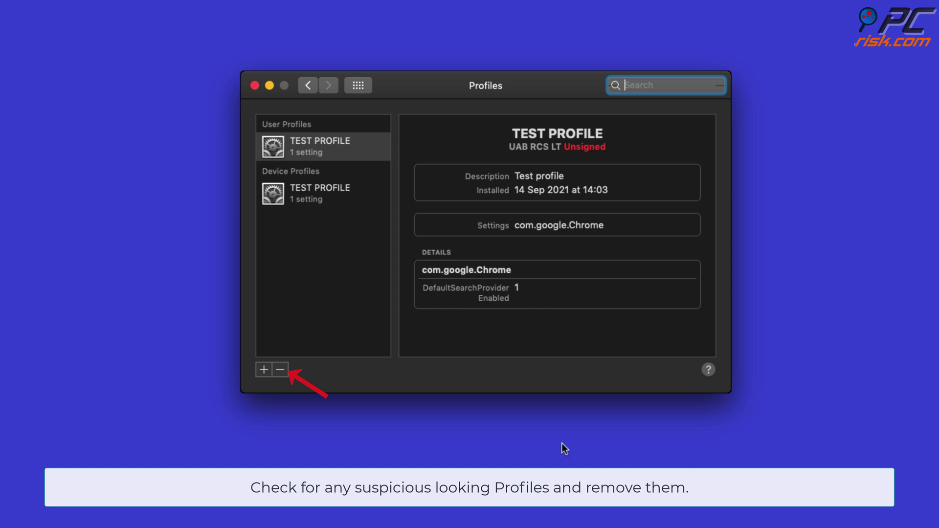
- Remove both the user and device TEST PROFILE configuration profiles
{"action": "left_click", "coordinate": [280, 370]}
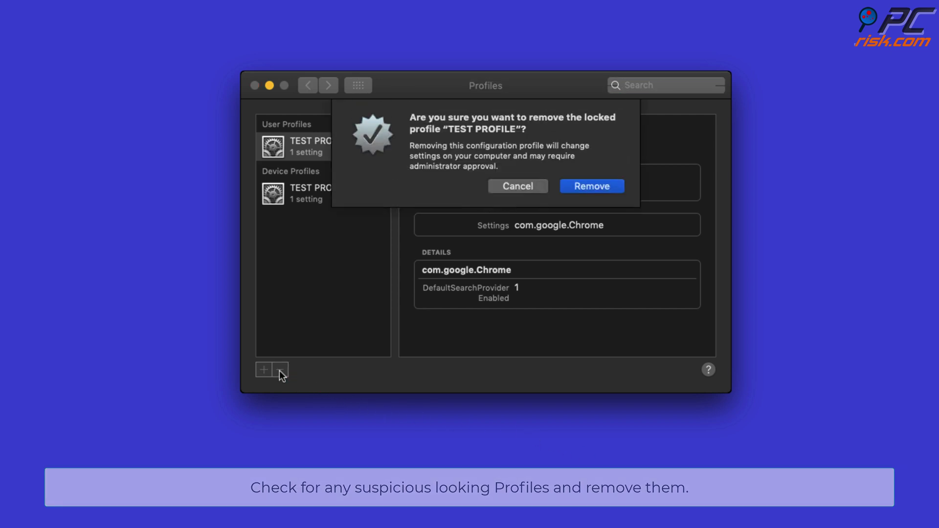
{"action": "left_click", "coordinate": [601, 191]}
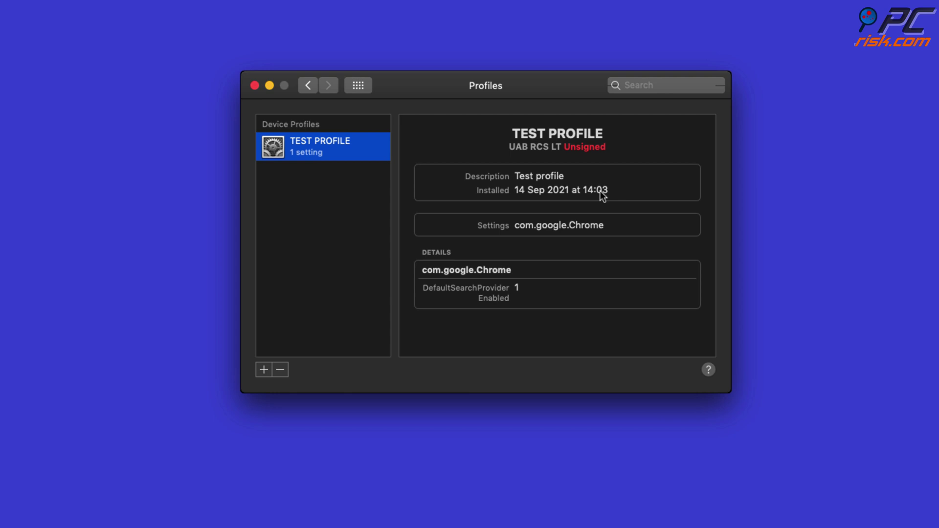
{"action": "left_click", "coordinate": [286, 370]}
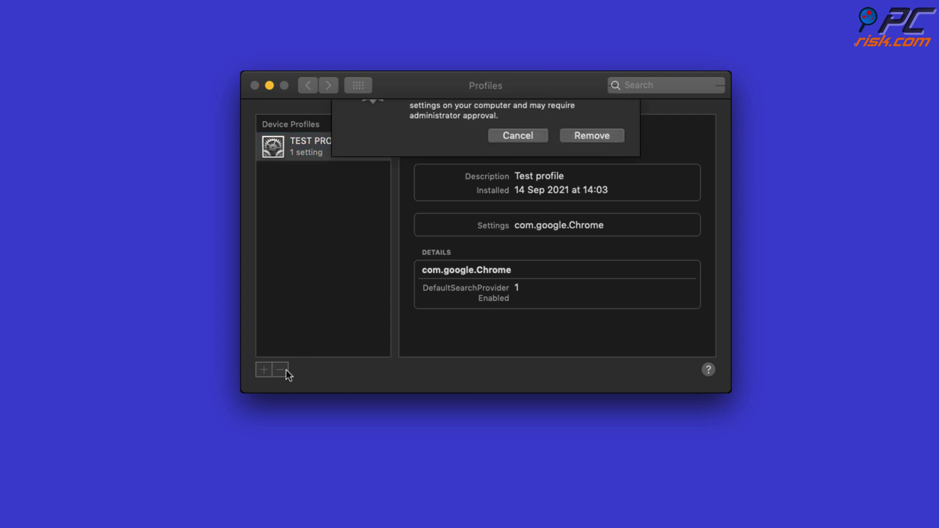
{"action": "left_click", "coordinate": [586, 187]}
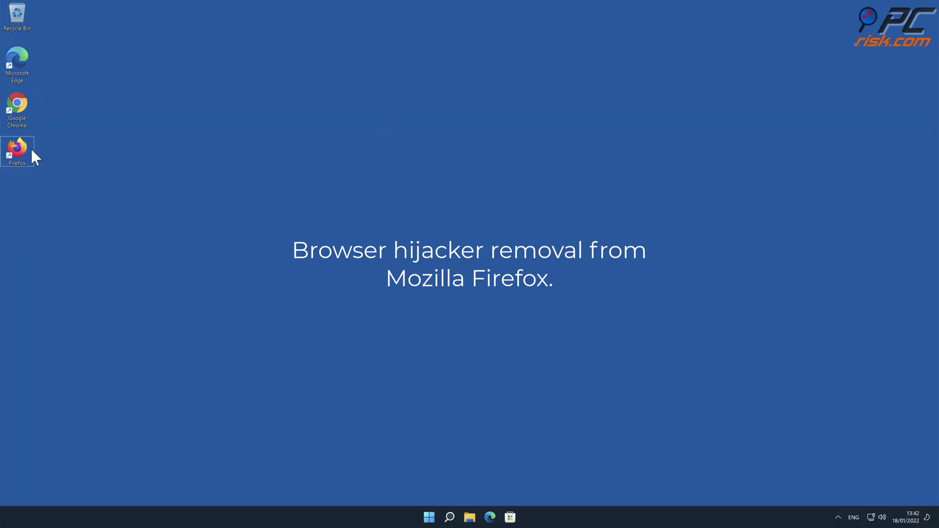
- Launch Firefox from its desktop shortcut
{"action": "double_click", "coordinate": [29, 150]}
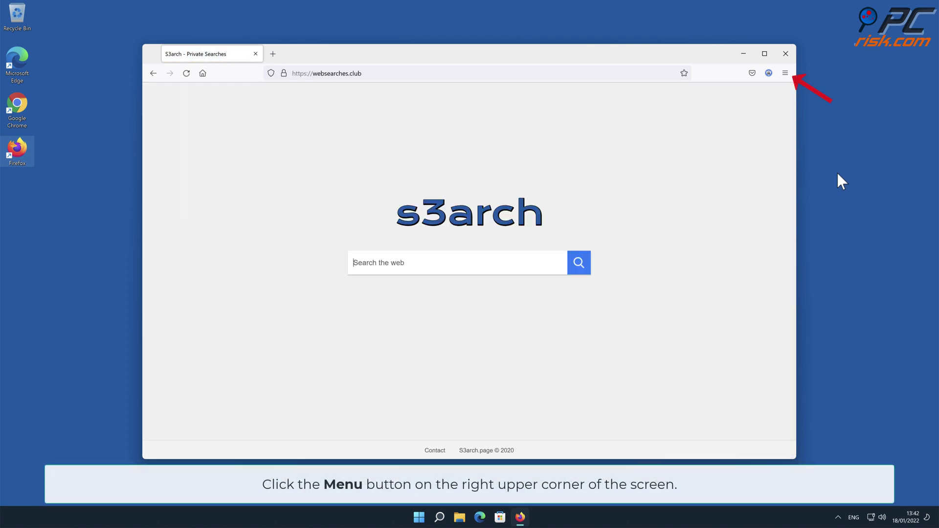
- Remove the Safe Browsing extension in Firefox's Add-ons Manager and confirm
{"action": "left_click", "coordinate": [785, 73]}
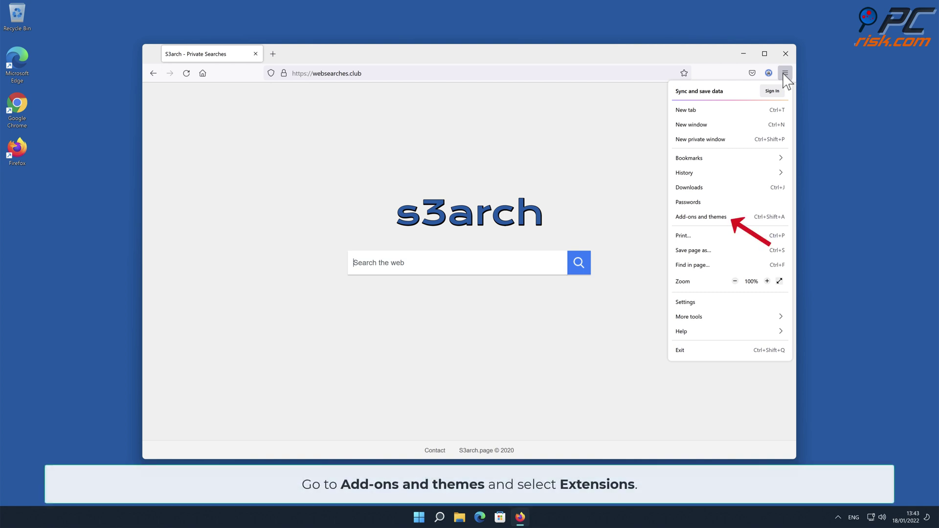
{"action": "left_click", "coordinate": [737, 217]}
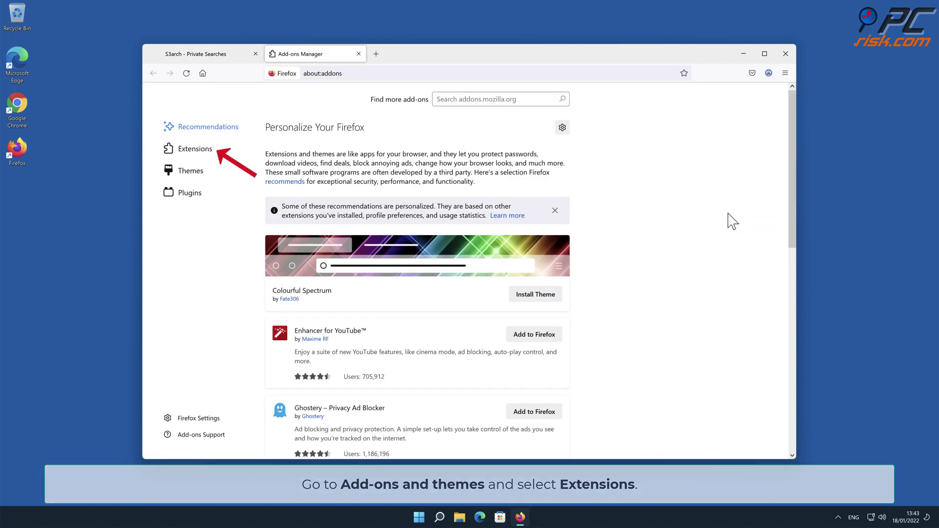
{"action": "left_click", "coordinate": [211, 155]}
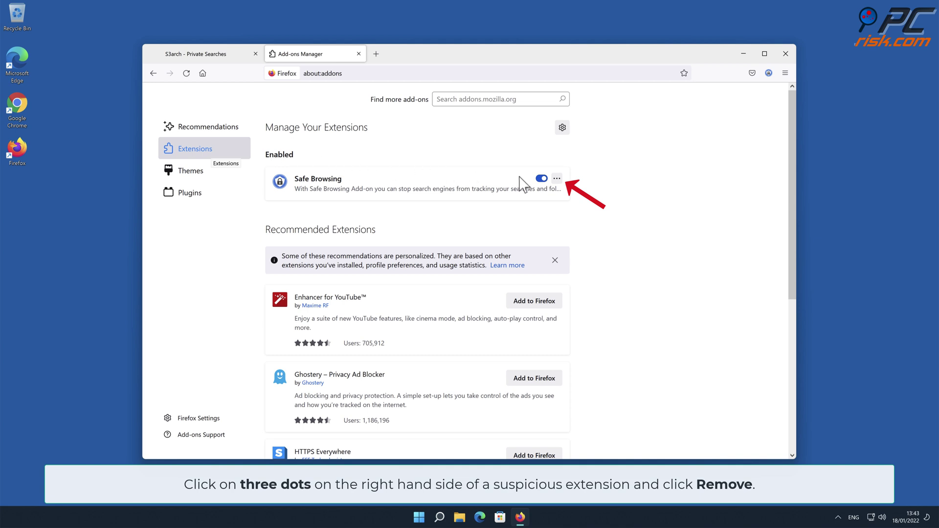
{"action": "left_click", "coordinate": [556, 179]}
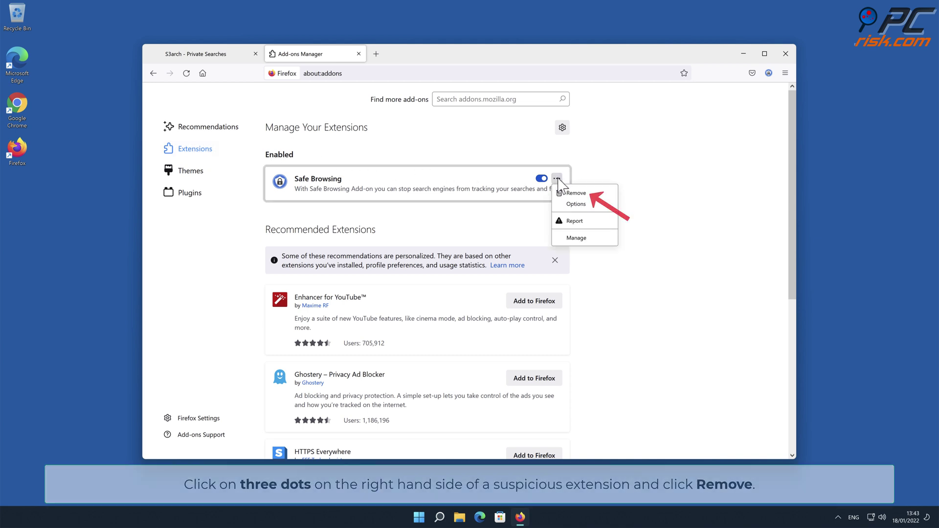
{"action": "left_click", "coordinate": [572, 194]}
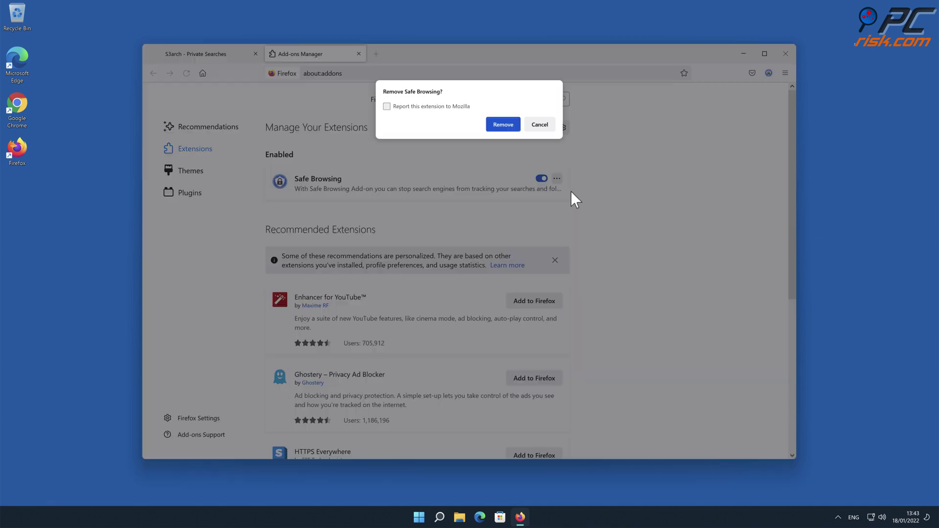
{"action": "left_click", "coordinate": [504, 125]}
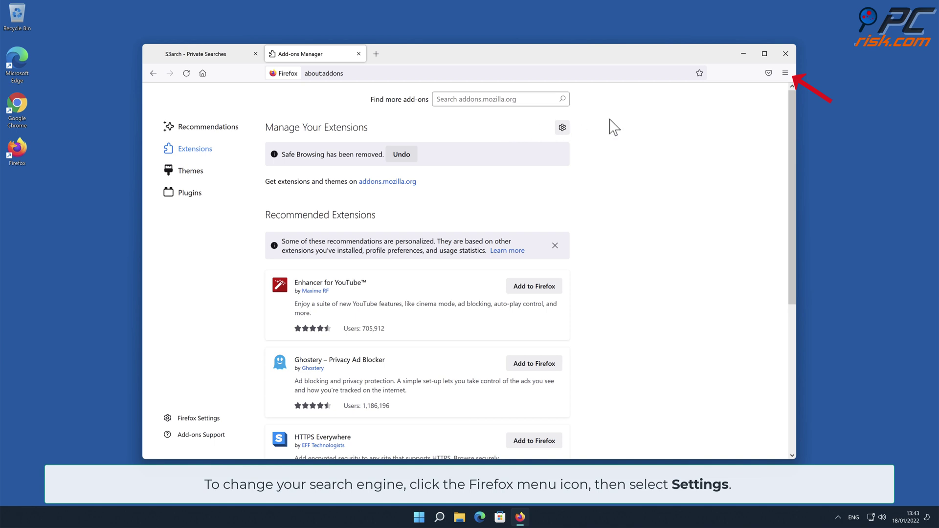
- Switch Firefox's default search engine from Amazon.com to Google, then view Home settings
{"action": "left_click", "coordinate": [785, 74]}
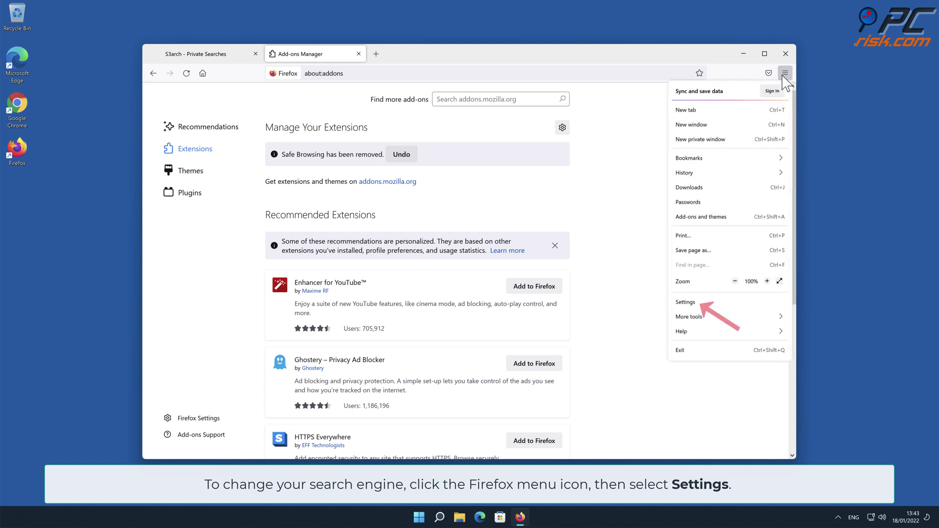
{"action": "left_click", "coordinate": [695, 304]}
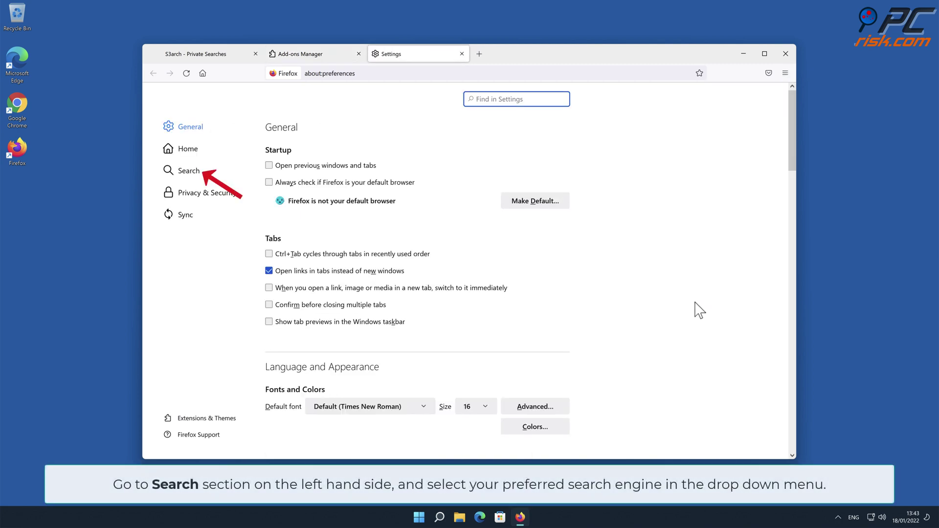
{"action": "left_click", "coordinate": [189, 176]}
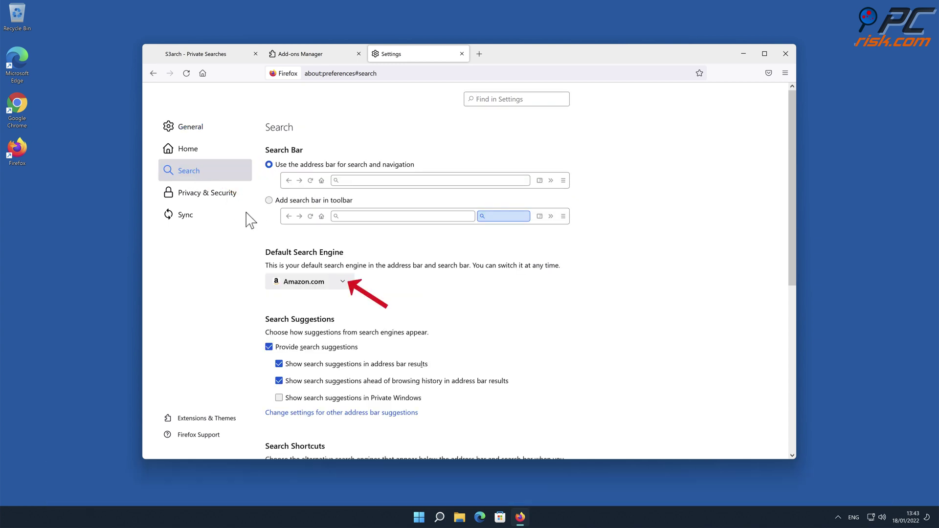
{"action": "left_click", "coordinate": [343, 283]}
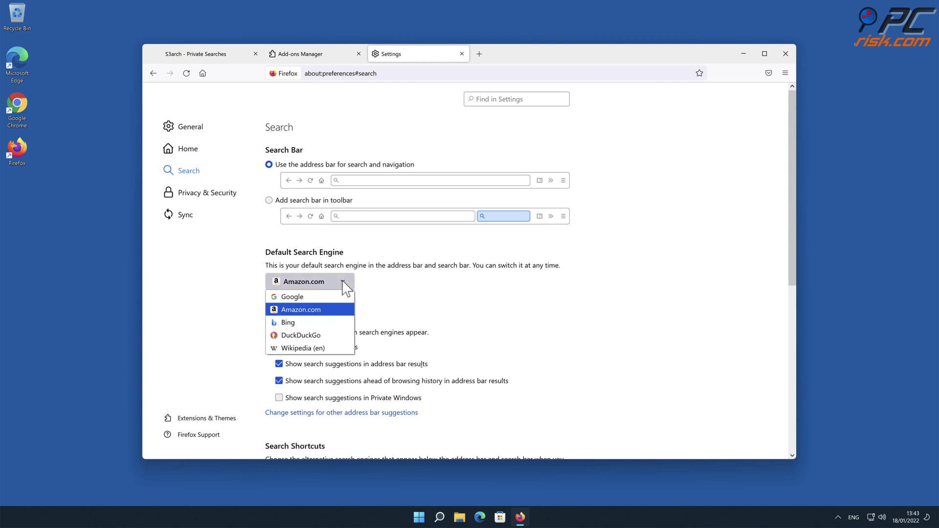
{"action": "left_click", "coordinate": [318, 298]}
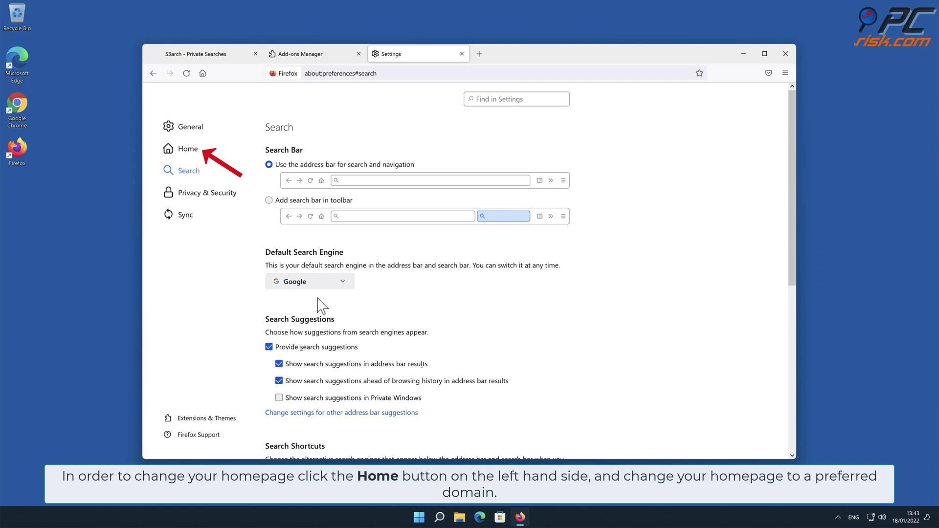
{"action": "left_click", "coordinate": [188, 152]}
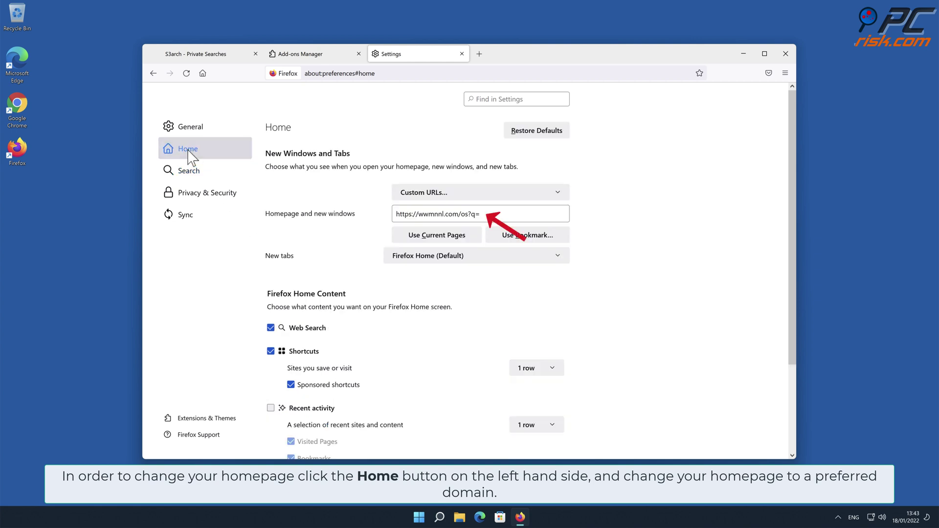